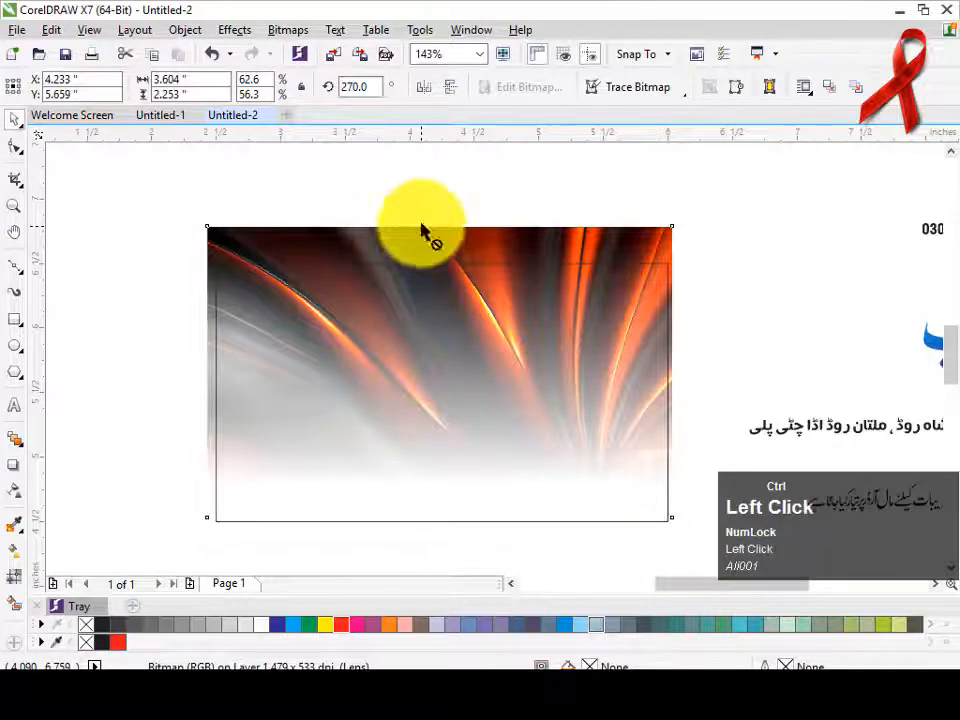
Move the flame bitmap straight up slightly and PowerClip it inside the outlined card rectangle
left_click_drag(421, 230, 424, 196)
right_click(427, 176)
left_click(467, 426)
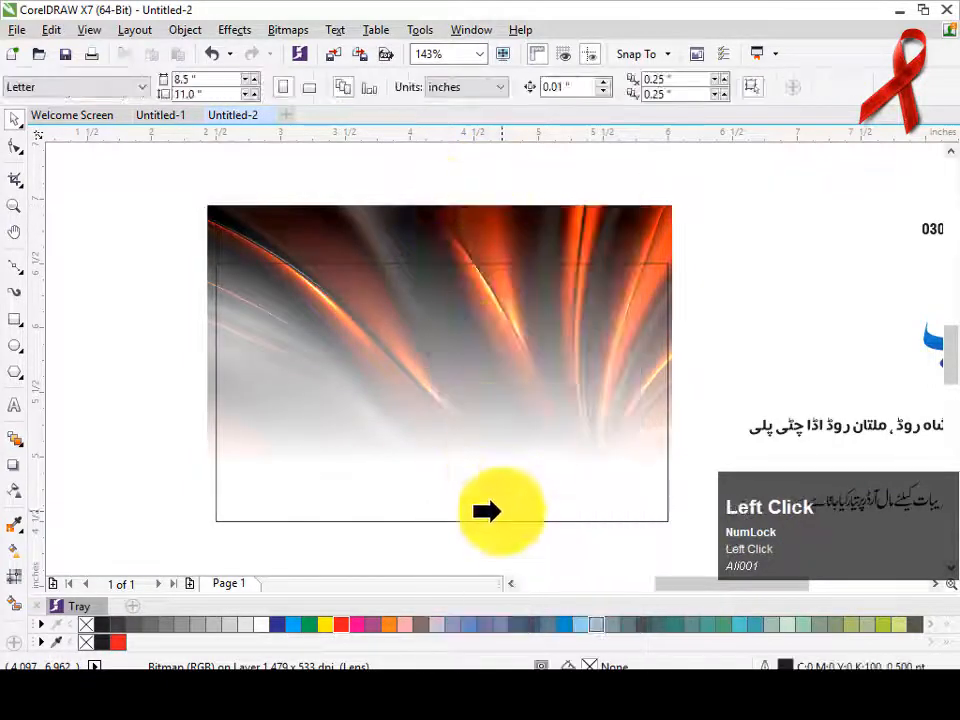
left_click(500, 514)
Edit the PowerClip contents, move the flame bitmap down to cover the card frame, and finish editing
right_click(505, 505)
left_click(578, 183)
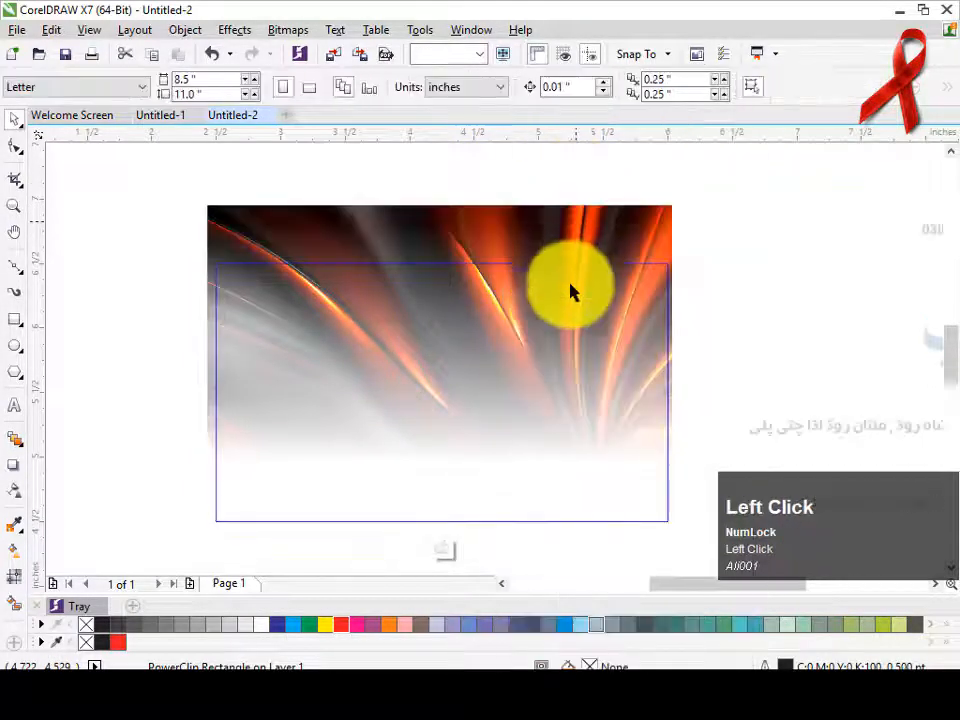
left_click(621, 223)
left_click_drag(621, 223, 620, 279)
right_click(620, 279)
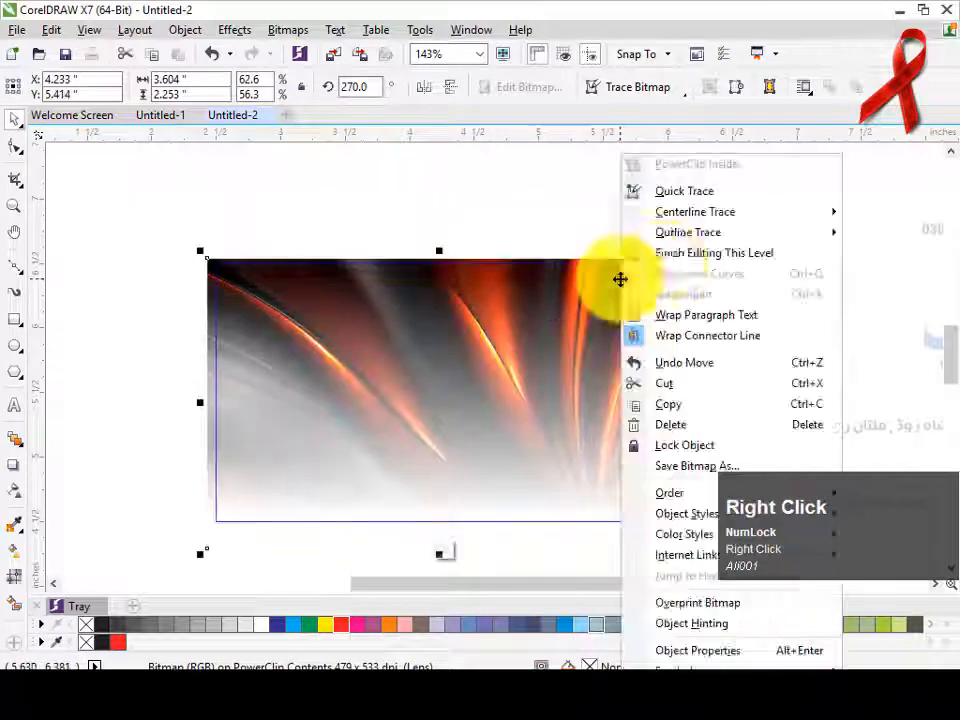
left_click(662, 254)
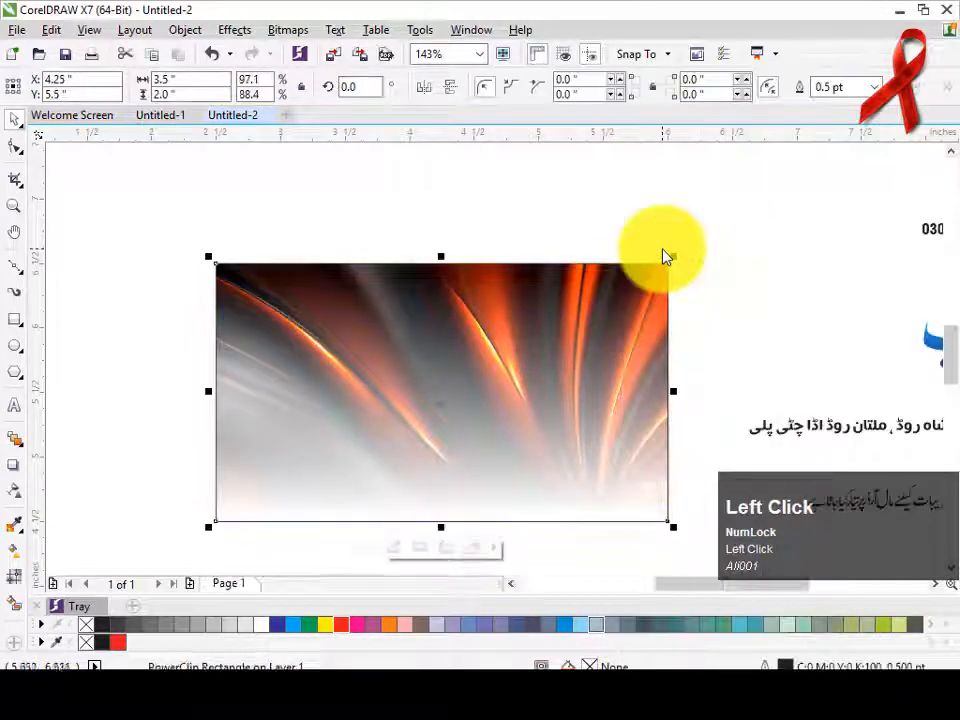
Fill the PowerClip card rectangle with red and remove its outline
left_click(344, 626)
left_click(597, 534)
left_click(583, 451)
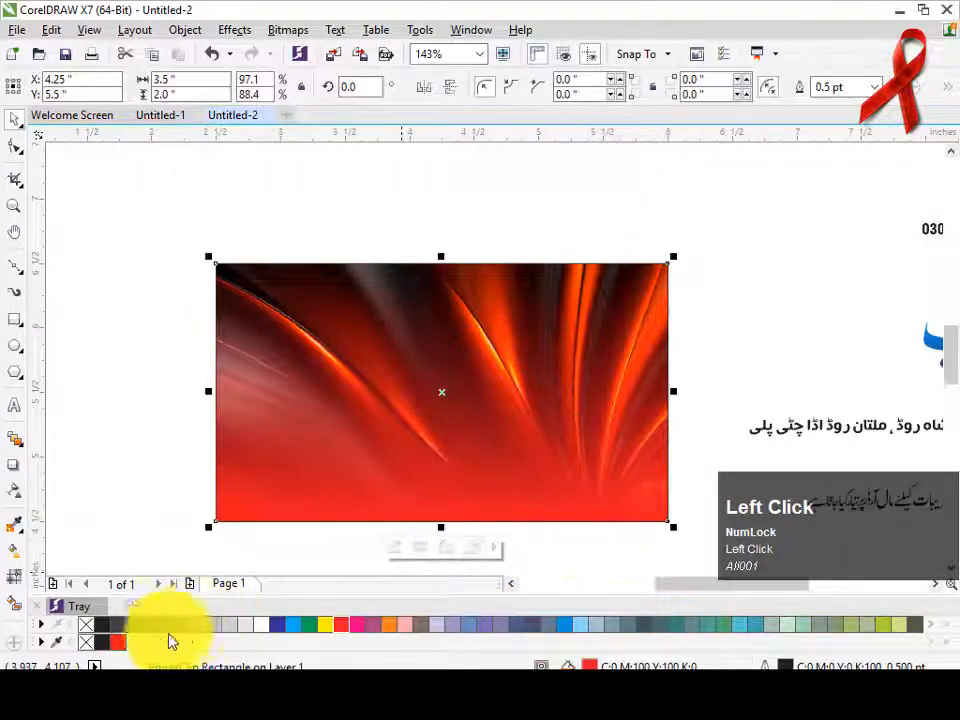
right_click(86, 626)
left_click(122, 435)
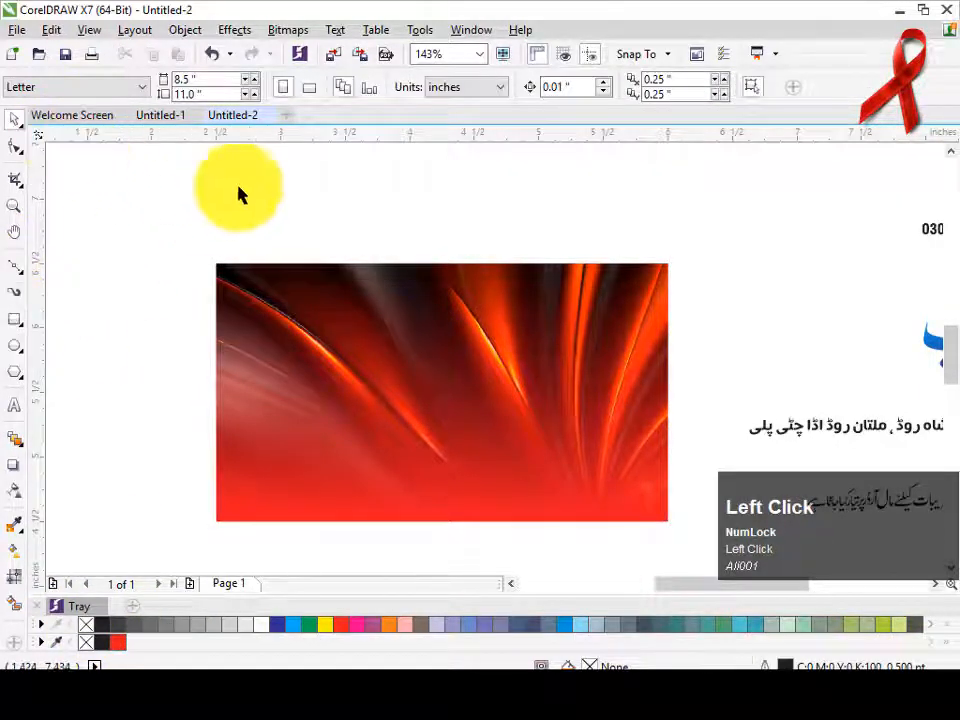
Move the large blue Urdu shop-name title from beside the page onto the red card
left_click(14, 206)
right_click(148, 203)
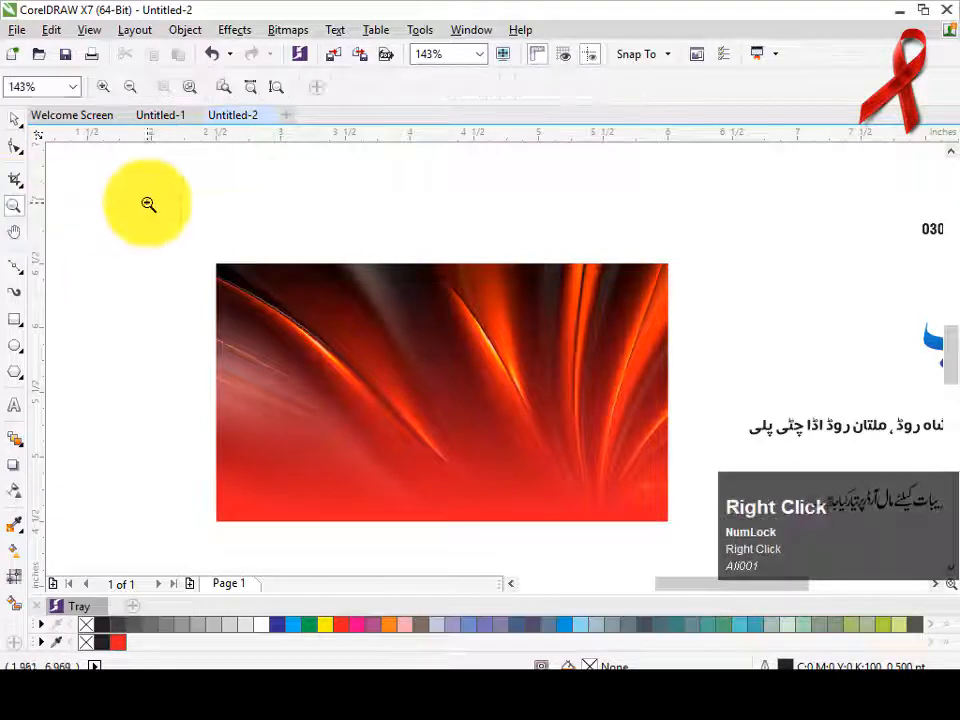
left_click_drag(220, 228, 818, 505)
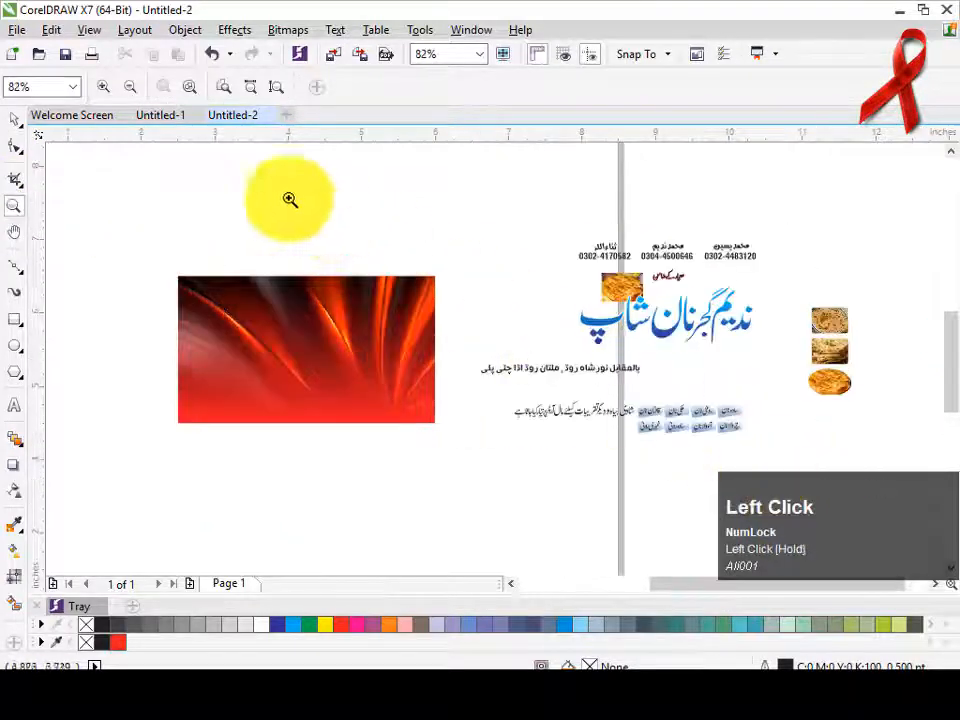
left_click(14, 120)
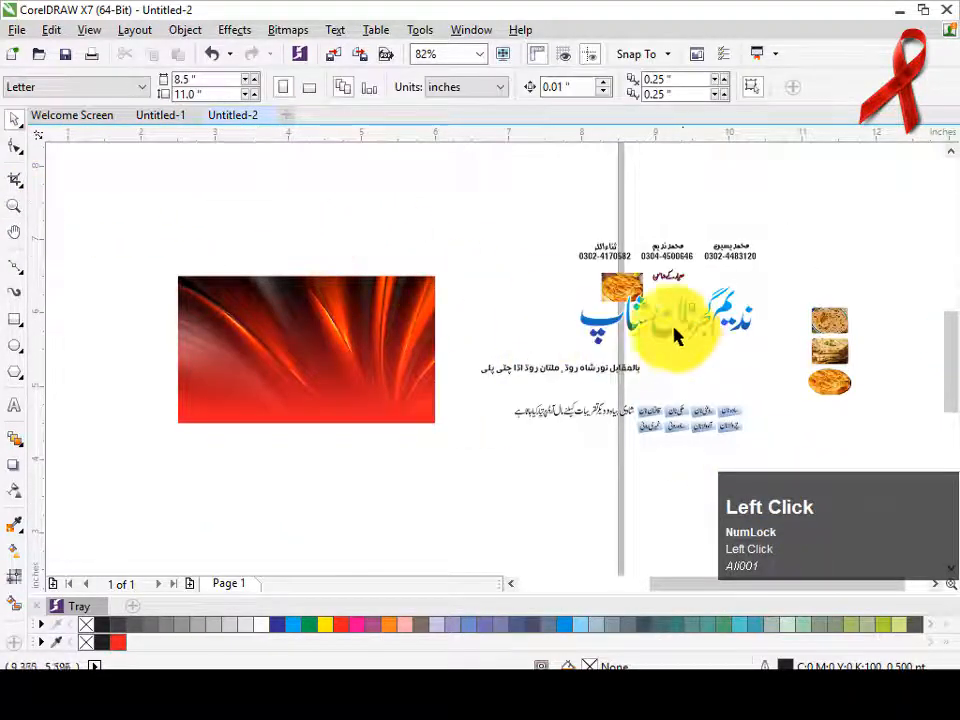
left_click_drag(678, 332, 328, 358)
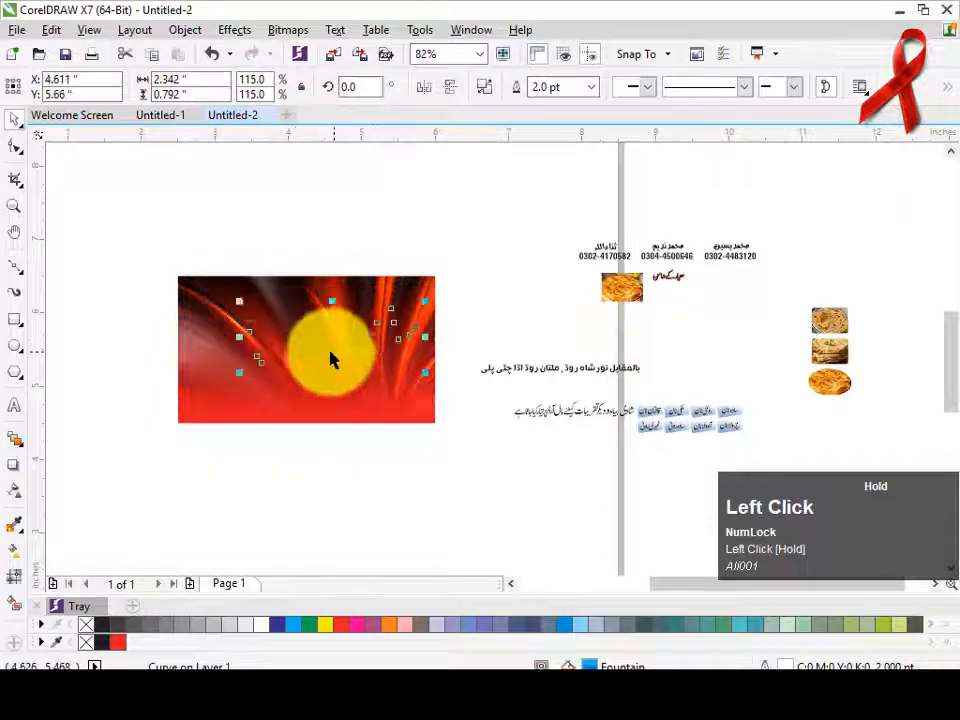
Send the red card background behind the shop-name title and nudge the title slightly up and to the right
left_click(10, 213)
left_click_drag(137, 264, 501, 459)
left_click(13, 120)
left_click(362, 424)
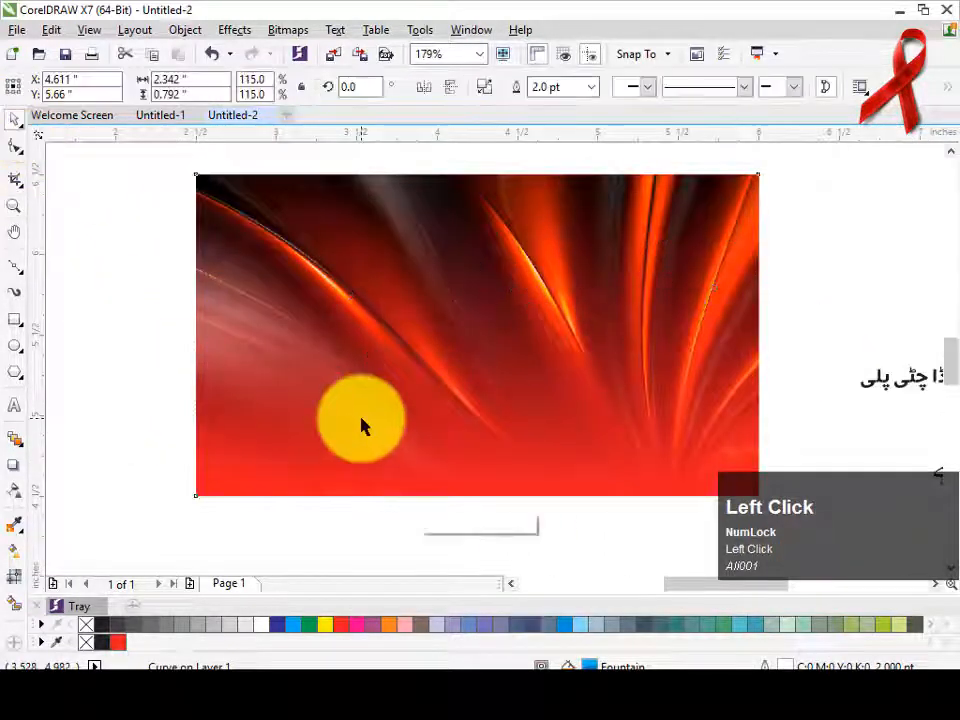
key("shift+Page_Down")
left_click(855, 333)
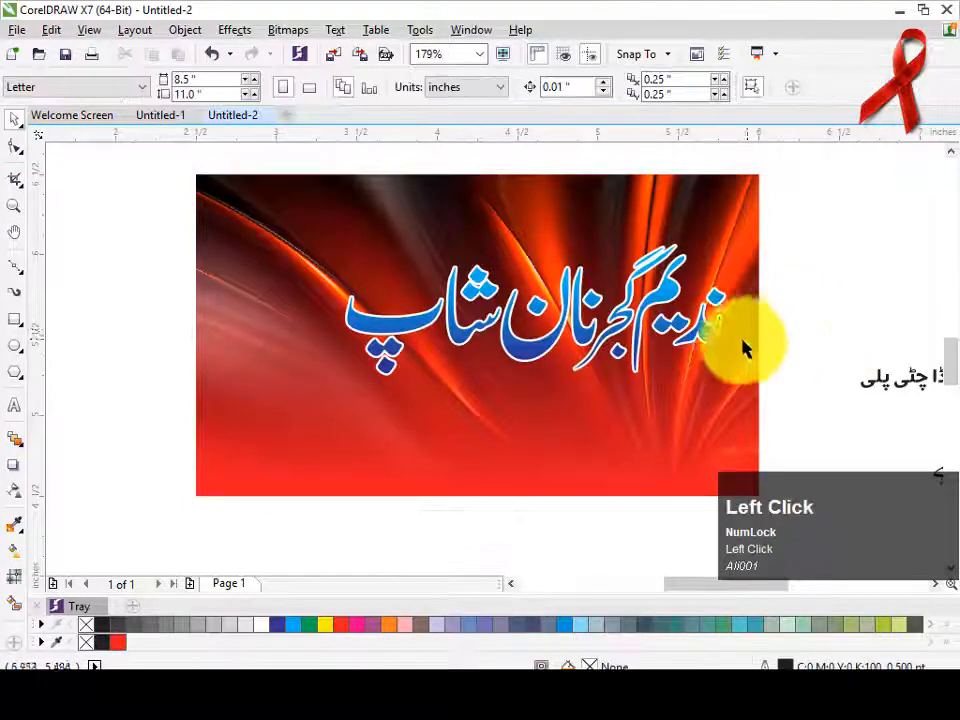
mouse_move(713, 331)
left_mouse_down()
mouse_move(718, 318)
mouse_move(727, 347)
left_mouse_up()
Give the title a drop shadow with opacity 85, feathering 5 and an offset of about 0.046 by -0.052 inches, and break it apart
left_click(15, 466)
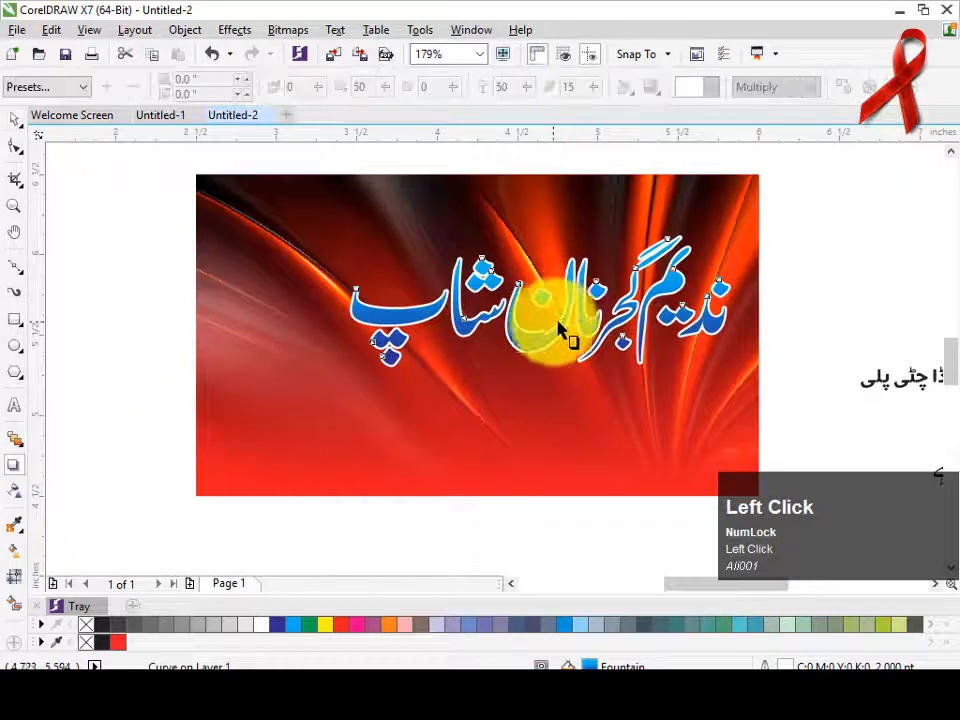
left_click_drag(587, 326, 597, 368)
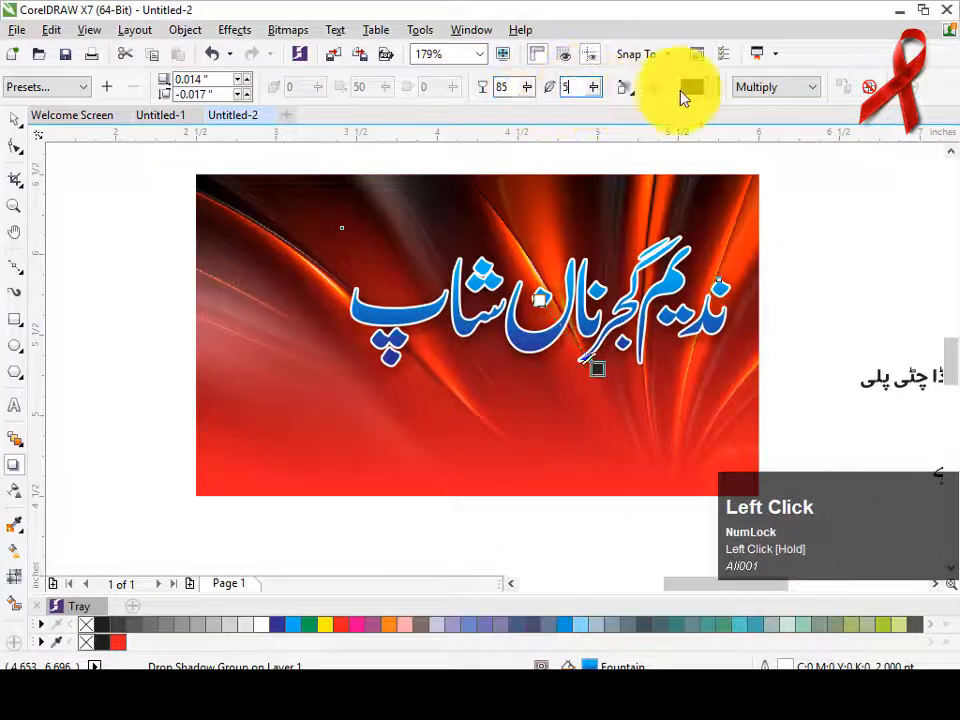
left_click(622, 88)
left_click(632, 169)
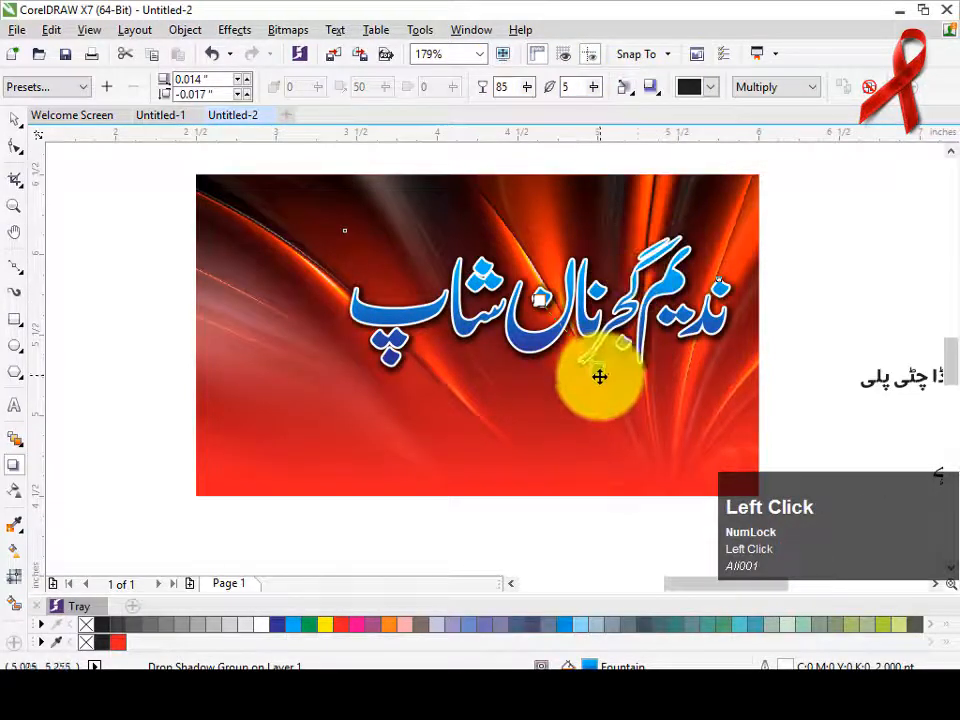
left_click_drag(600, 377, 610, 375)
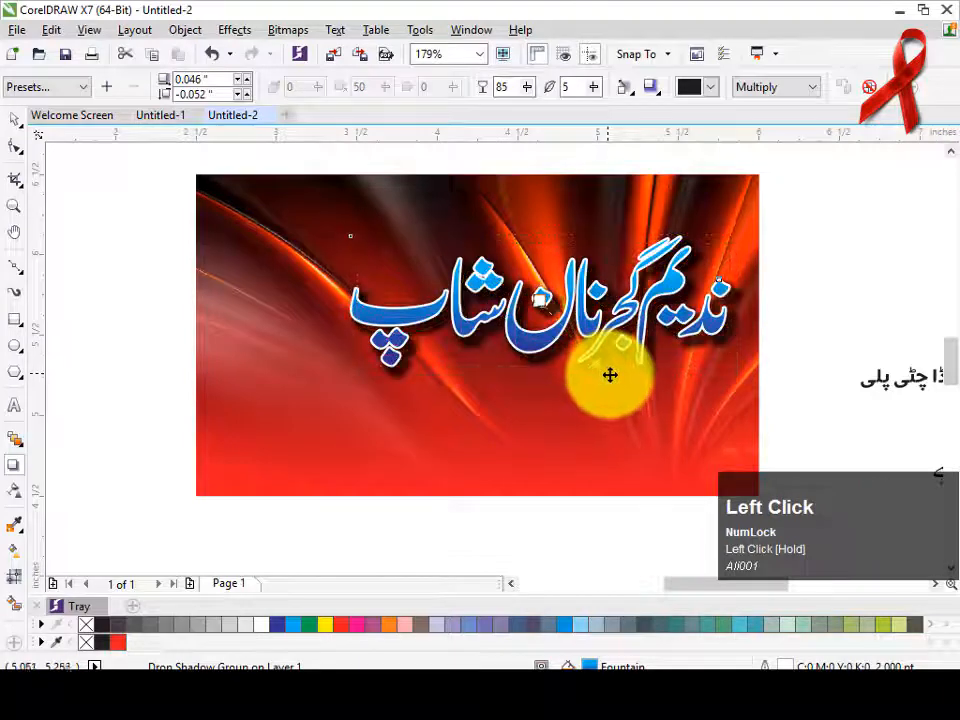
key("ctrl+k")
Draw a 3.5 by 0.203 inch strip across the lower part of the card with a vertical green gradient darkening downward
left_click_drag(784, 193, 240, 440)
left_click_drag(107, 387, 836, 430)
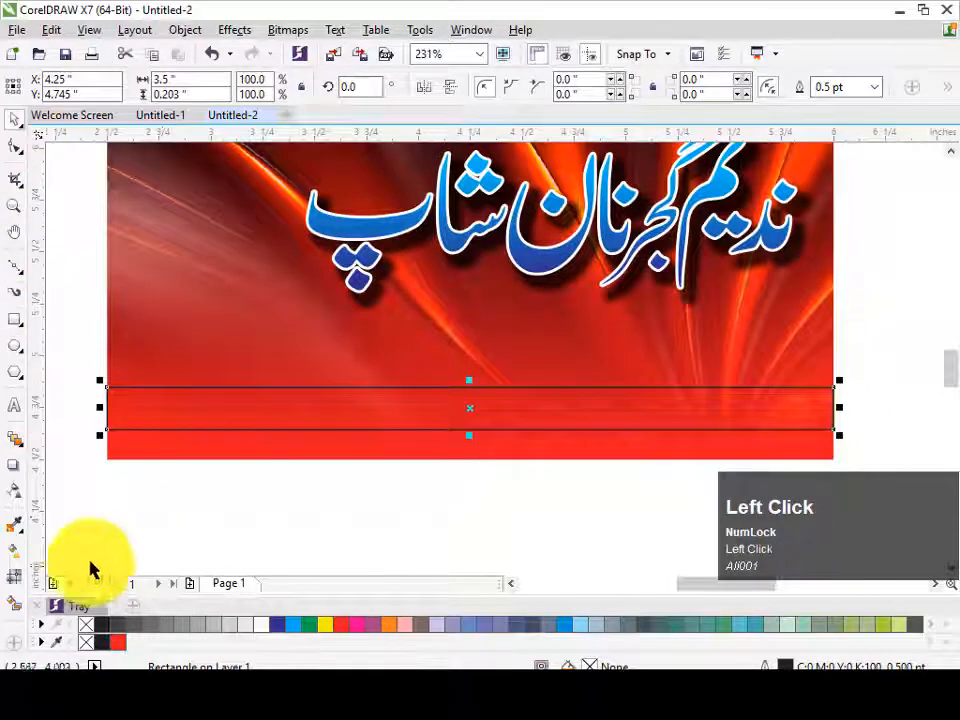
left_click(55, 547)
left_click_drag(493, 429, 493, 388)
left_click_drag(318, 630, 493, 422)
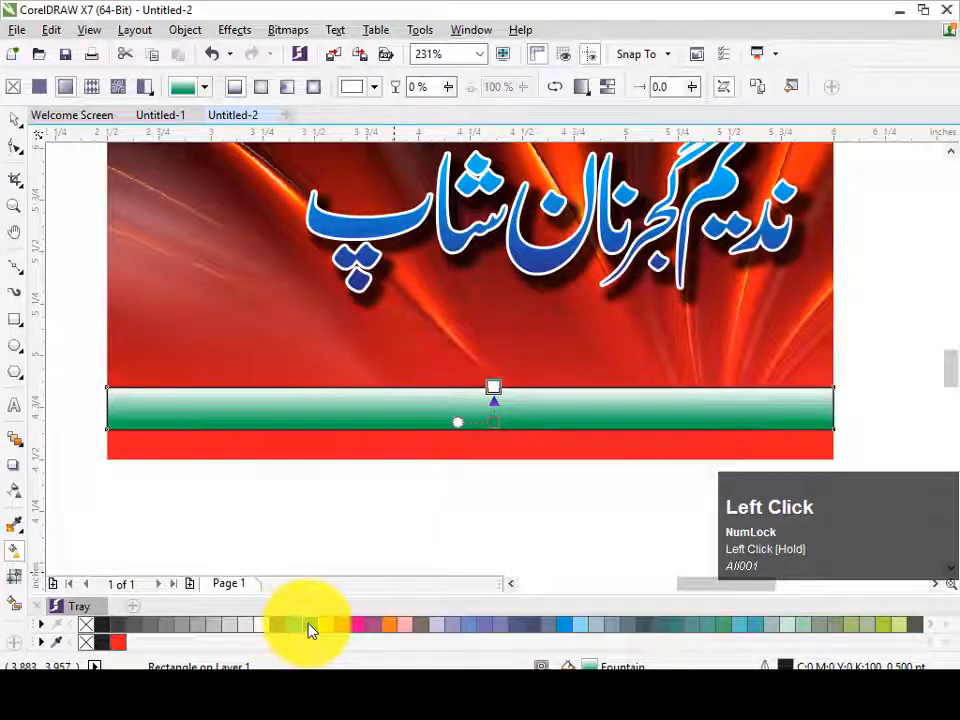
left_click_drag(310, 630, 491, 389)
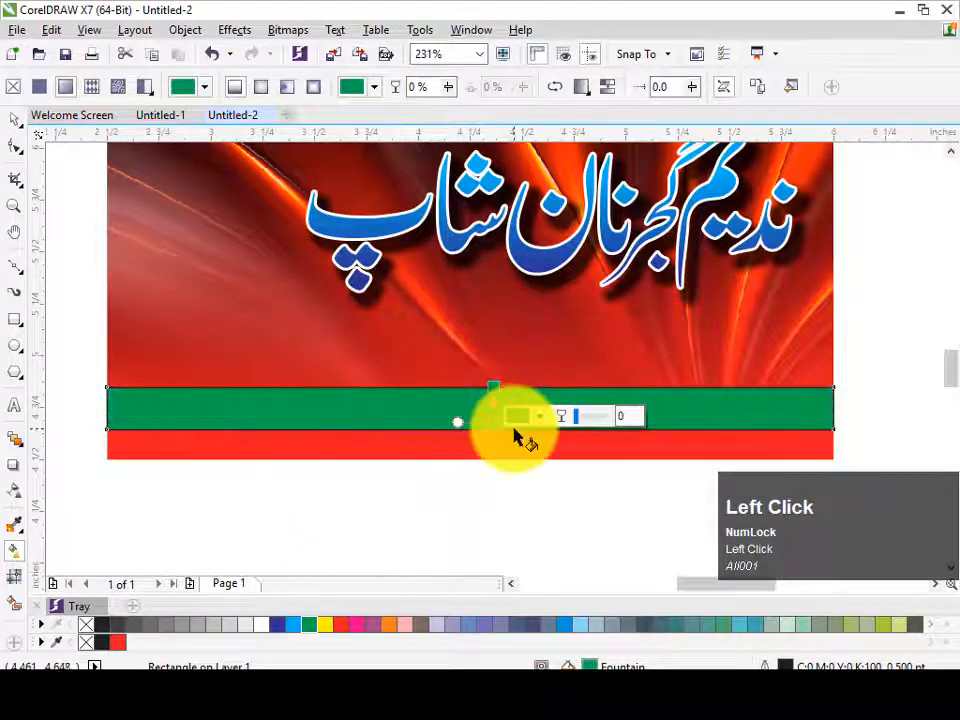
left_click(540, 422)
left_click_drag(617, 557, 611, 561)
Remove the green strip's outline and centre the strip horizontally on the card background
left_click(22, 119)
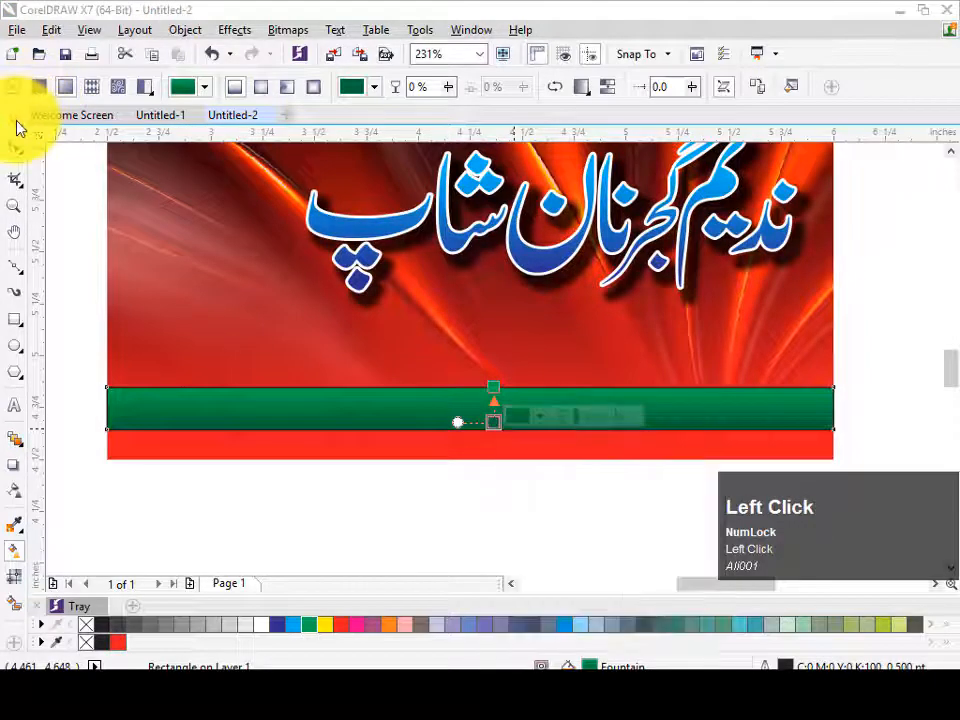
right_click(90, 627)
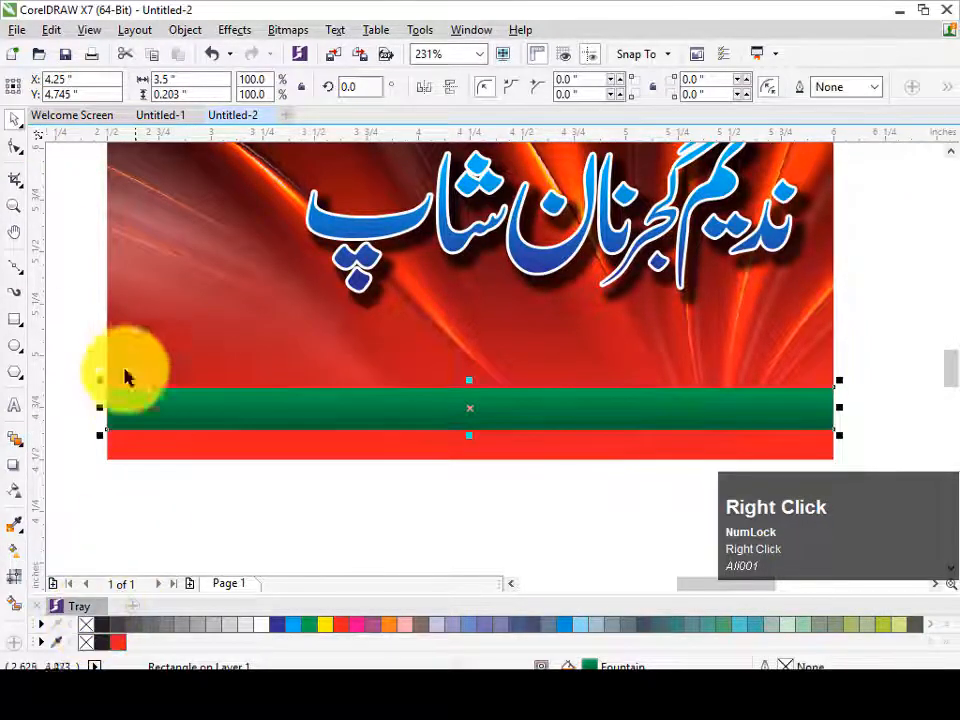
left_click_drag(86, 339, 872, 467)
left_click(811, 447, "shift")
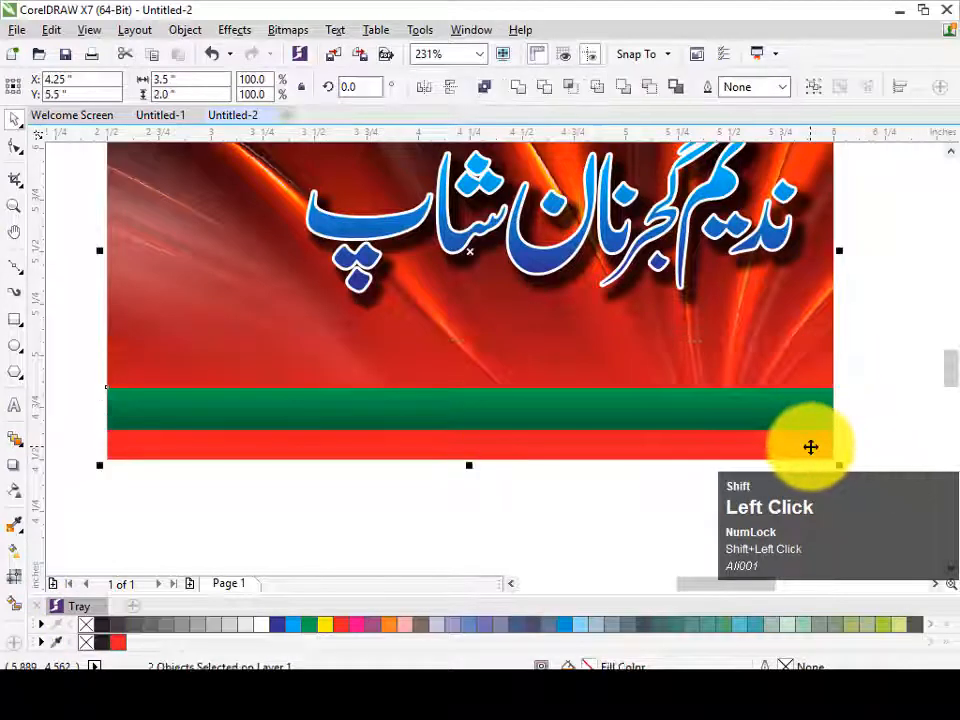
key("c")
left_click(862, 368)
key("F3")
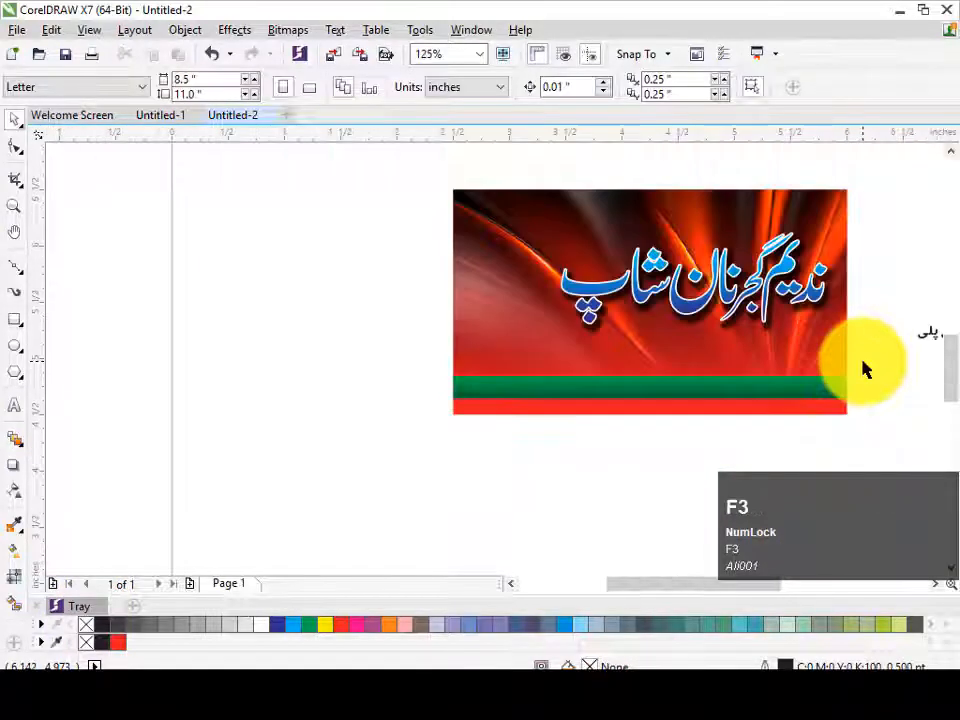
Place the Urdu address line centred on the green strip and colour it yellow
key("F4")
left_click_drag(597, 398, 287, 460)
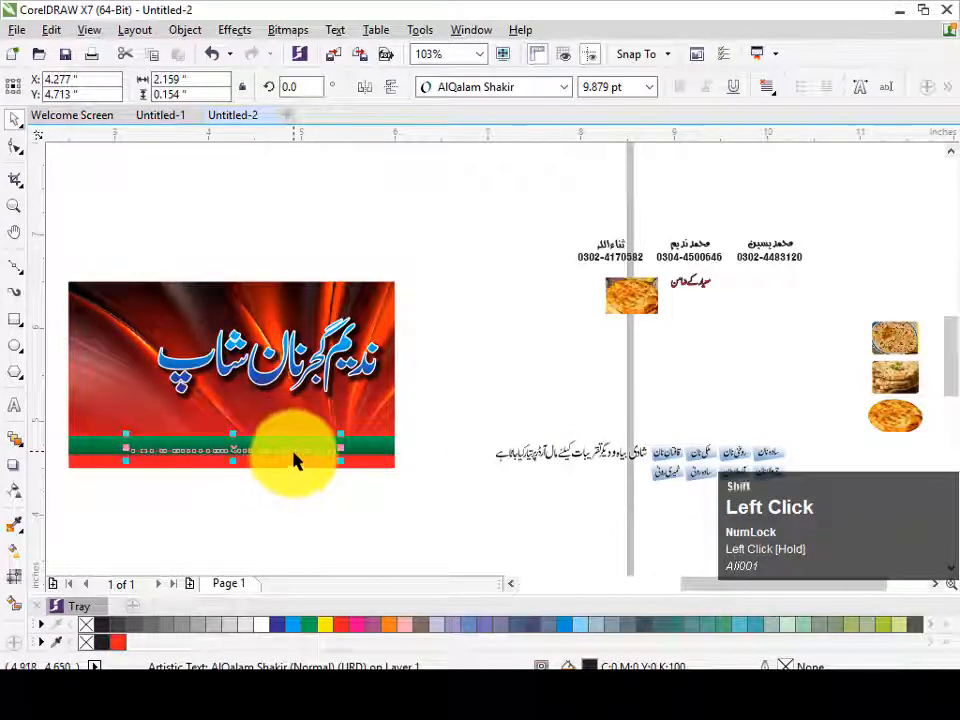
left_click(371, 446, "shift")
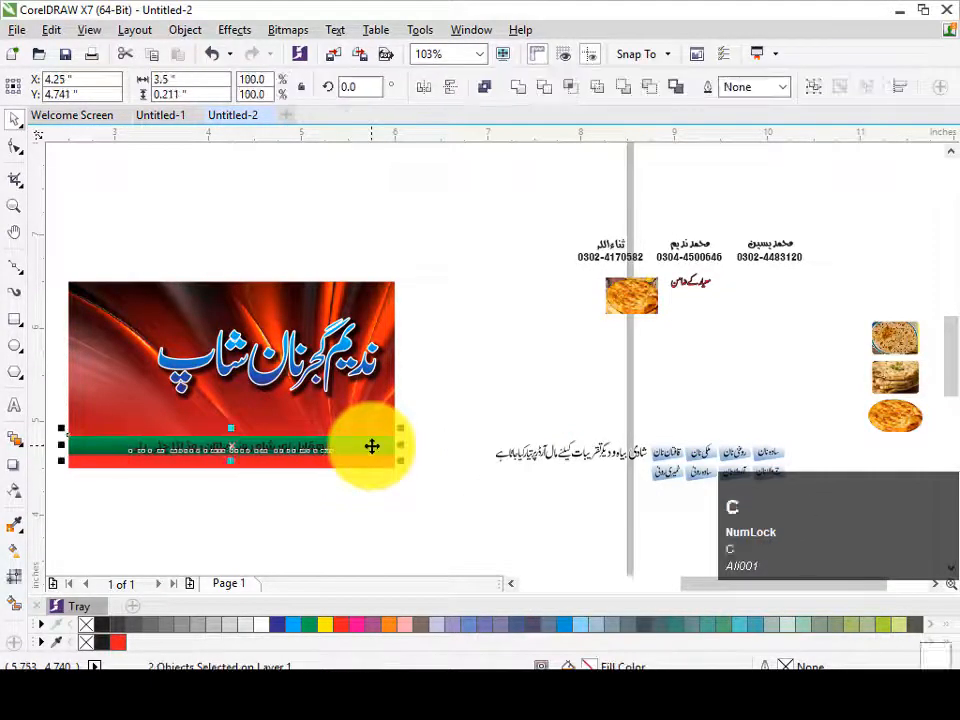
key("e")
left_click(439, 446)
left_click(311, 450)
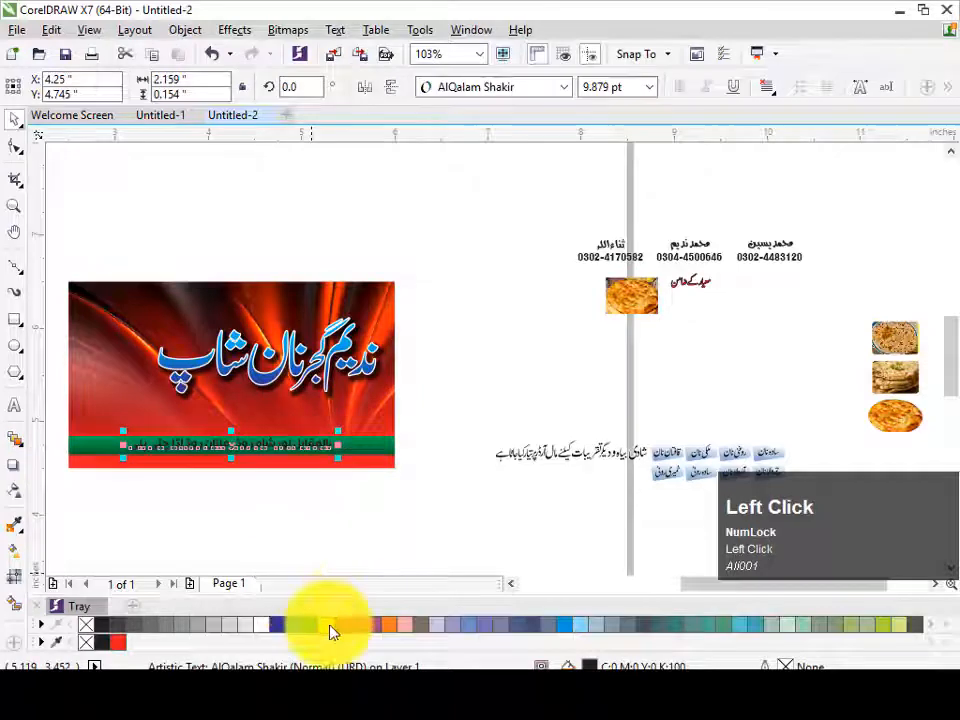
left_click(331, 627)
Move the wedding-order line below the card, and the bread-name labels, contact details and maroon slogan onto the card
left_click(589, 467)
left_click(598, 452)
left_click_drag(598, 452, 228, 525)
left_click_drag(765, 454, 342, 393)
left_click_drag(826, 274, 296, 310)
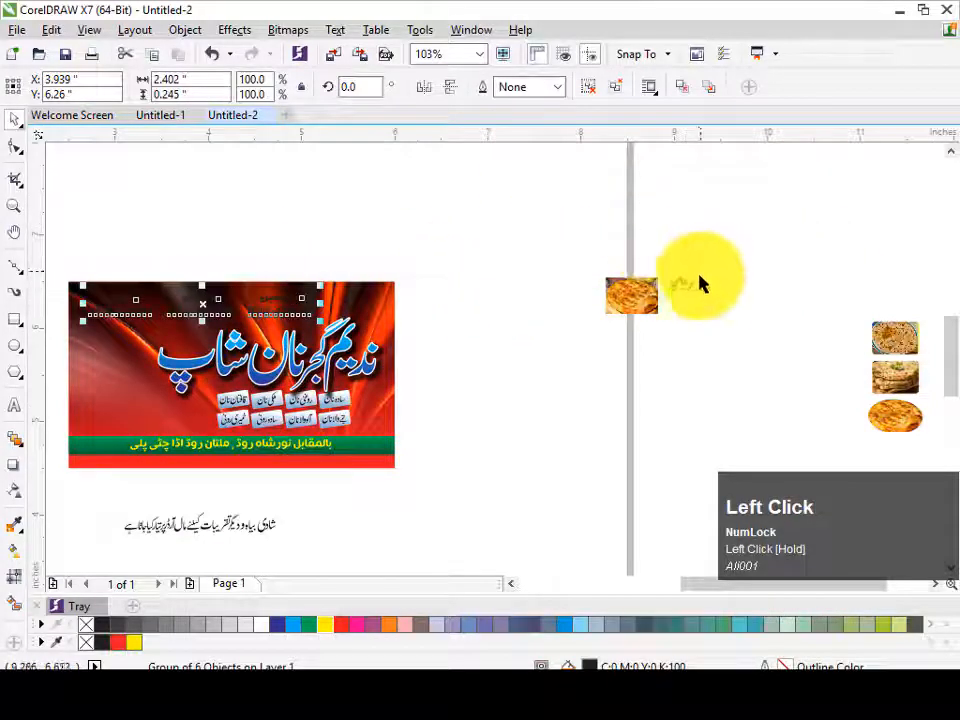
left_click_drag(697, 283, 176, 328)
Bring the group of bread-name labels to the front, above the title's shadow
left_click_drag(278, 416, 6, 612)
left_click(17, 210)
left_click_drag(92, 236, 563, 536)
left_click_drag(216, 246, 806, 505)
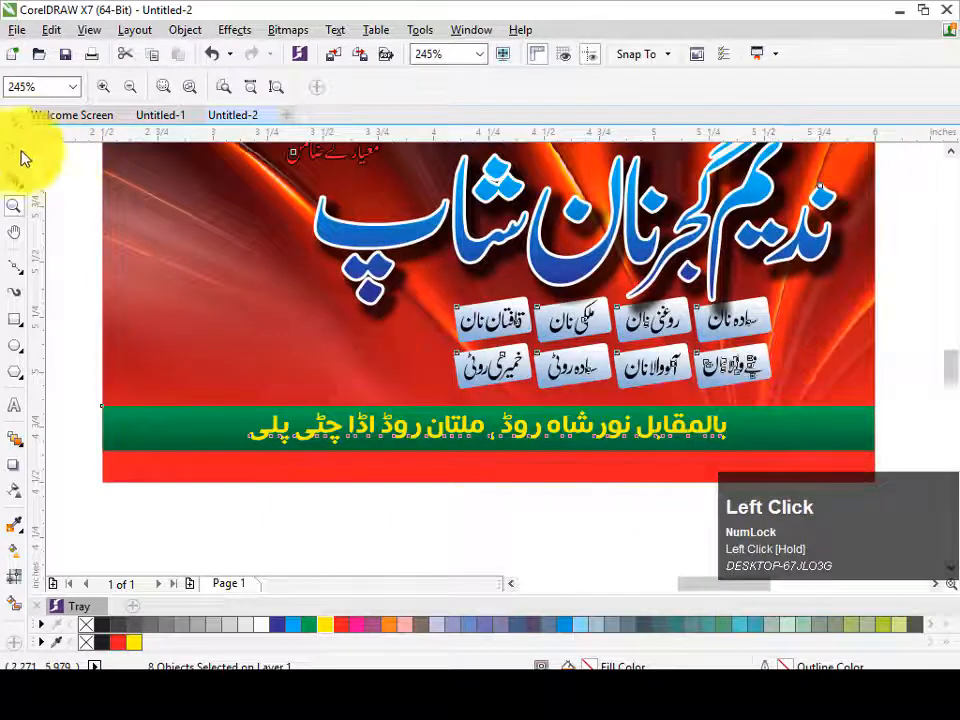
left_click(14, 118)
key("Escape")
left_click(586, 378)
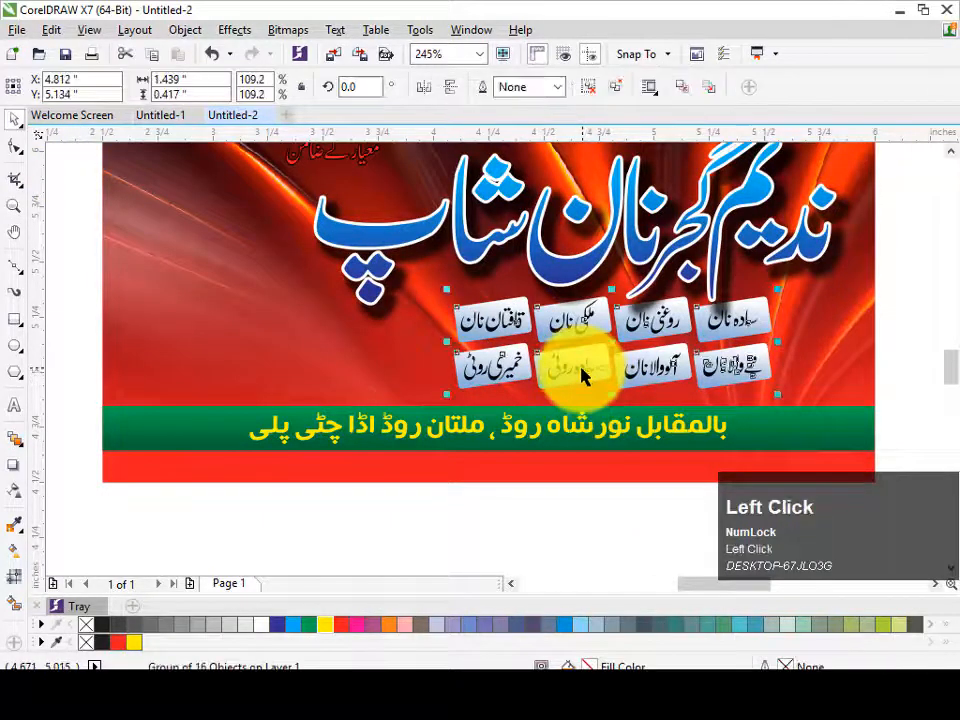
key("shift+Page_Up")
Shift the bread-name labels to the right, raise the title slightly, and settle the labels between the title and green strip
left_click_drag(640, 365, 690, 378)
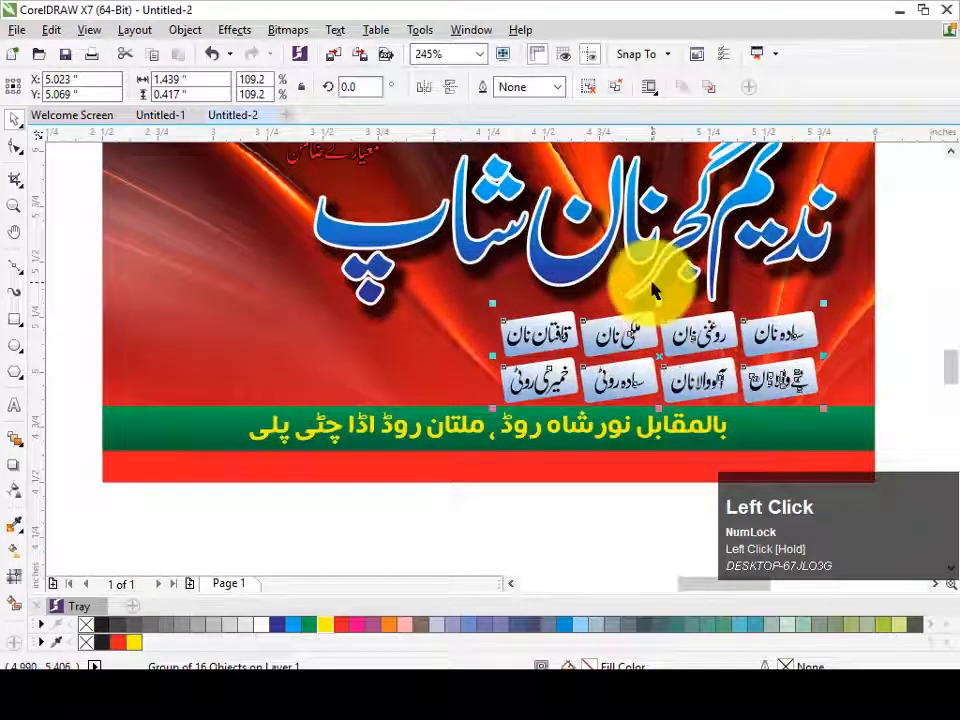
left_click_drag(652, 290, 628, 266)
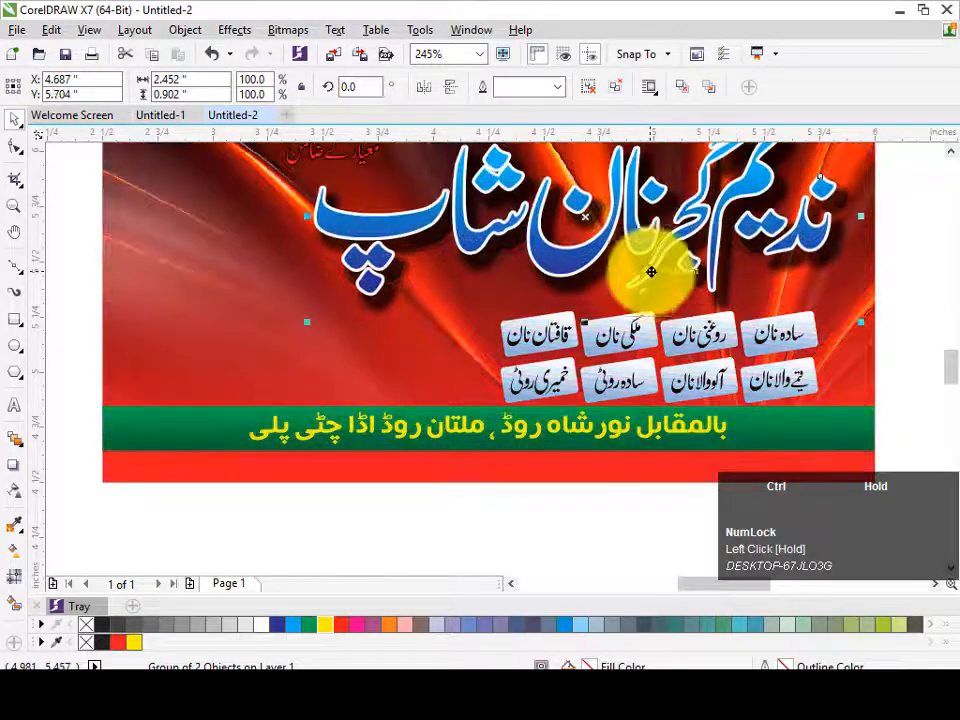
left_click_drag(630, 336, 626, 326)
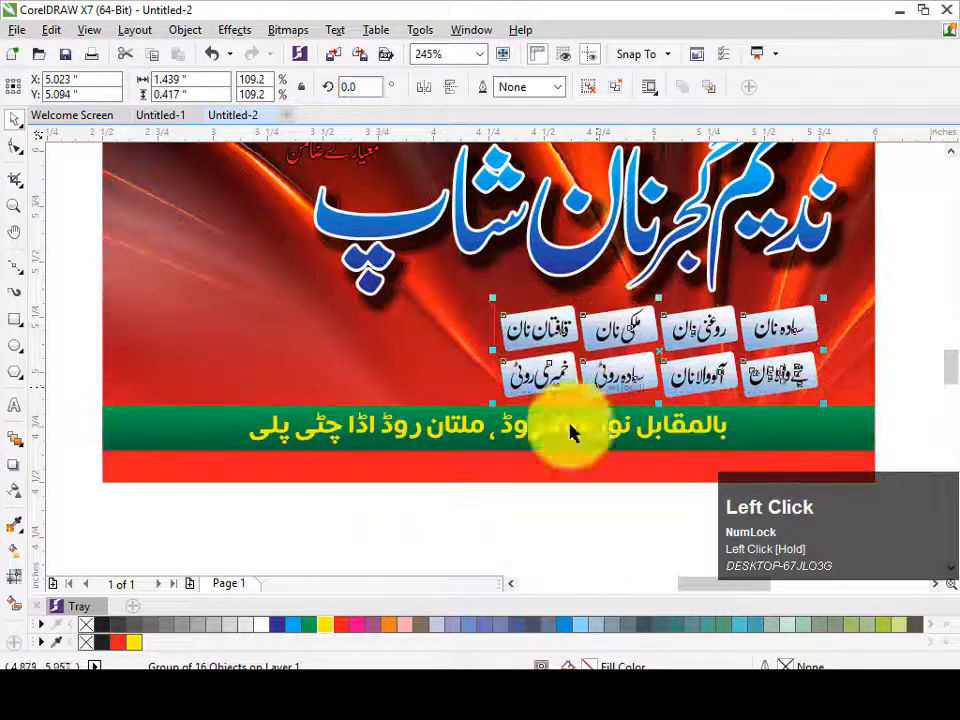
Move the wedding-order line onto the card to the left of the bread-name labels and ungroup it
left_click(493, 542)
key("F3")
left_click_drag(507, 572, 436, 430)
left_click_drag(614, 459, 718, 499)
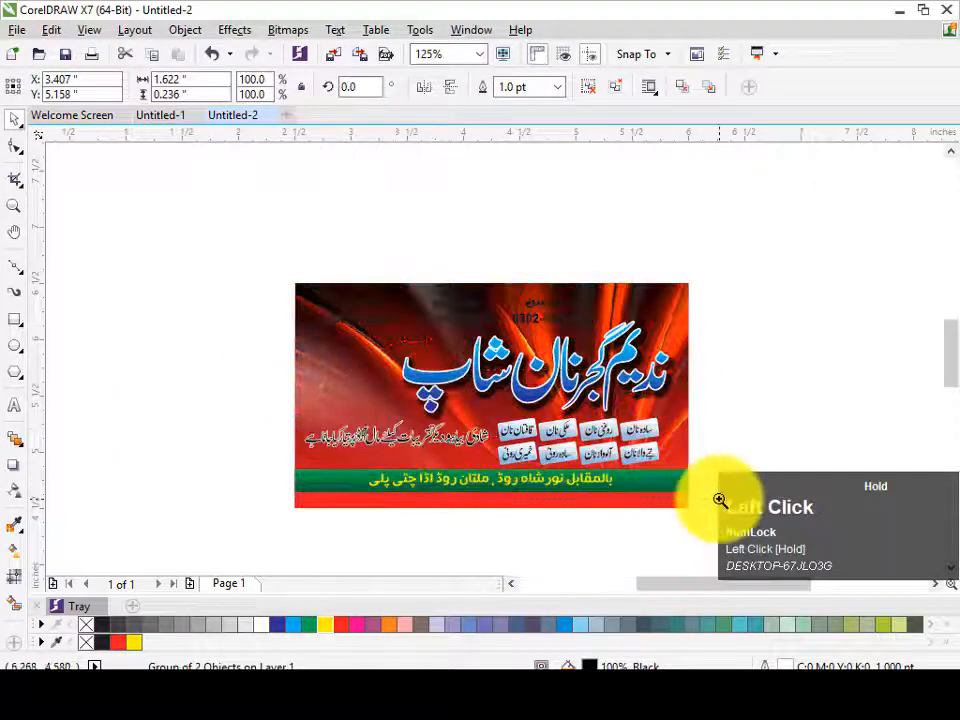
key("ctrl+u")
key("Escape")
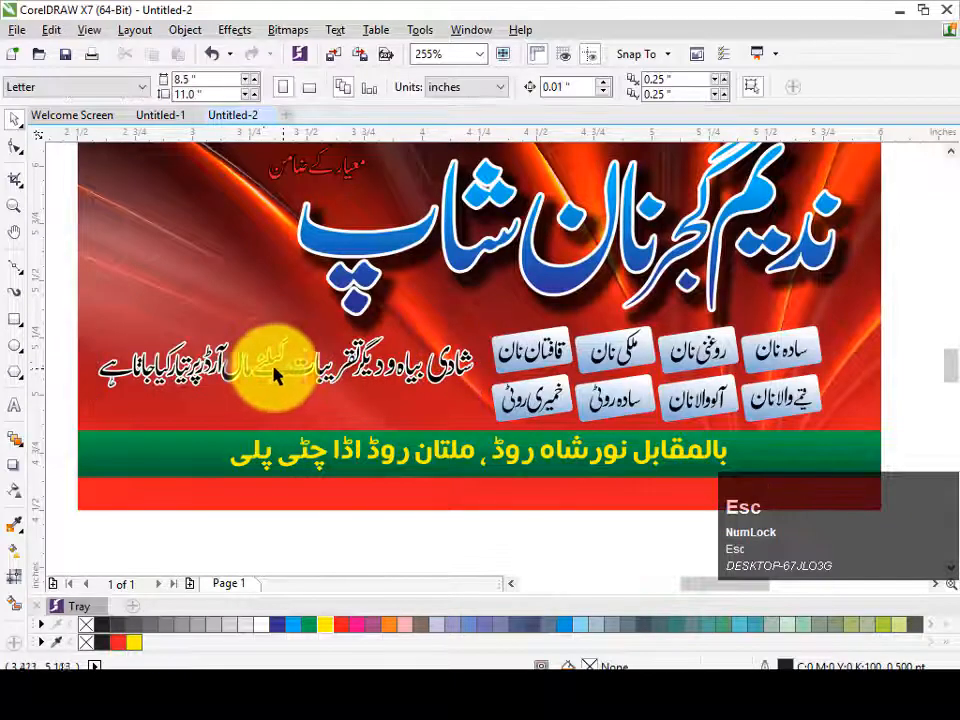
Stack the two halves of the wedding-order text as two lines beside the labels and centre them on each other
left_click_drag(263, 363, 439, 411)
left_click_drag(218, 303, 524, 443)
key("c")
key("F2")
left_click_drag(252, 311, 584, 484)
key("Escape")
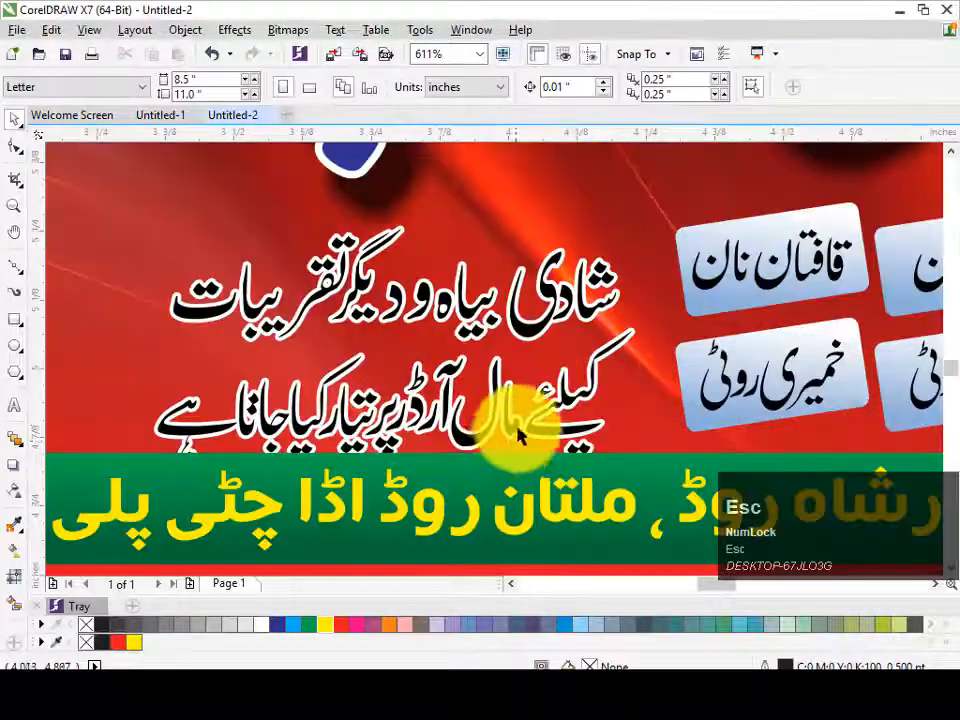
Tighten the gap between the two wedding-order lines and group them close beside the bread-name labels, just above the green strip
left_click_drag(535, 429, 521, 399)
left_click_drag(645, 201, 62, 464)
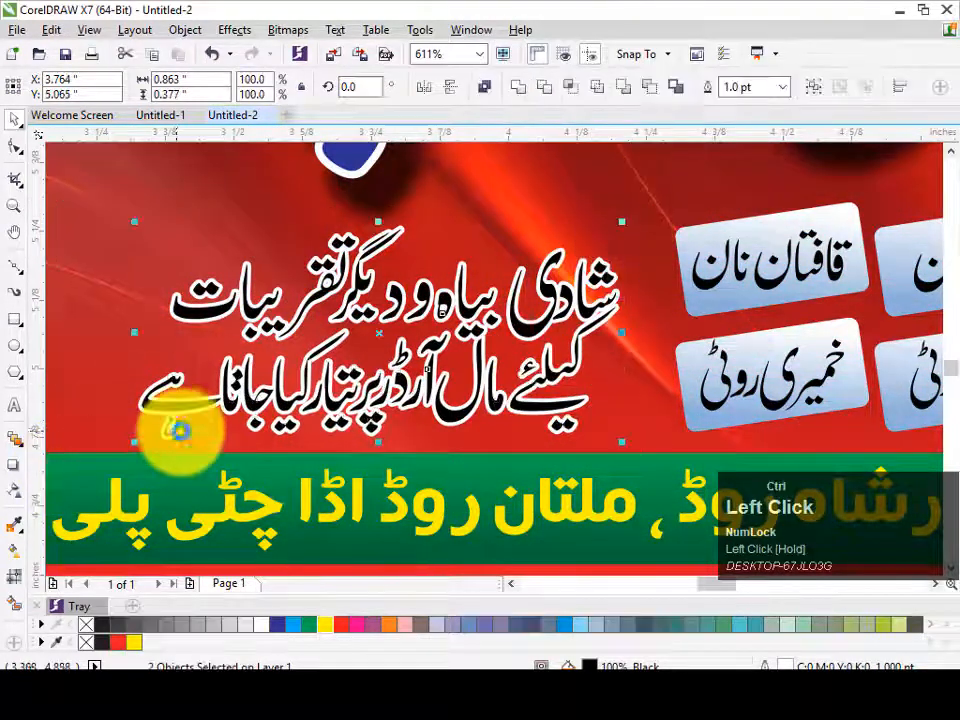
key("ctrl+g")
left_click_drag(178, 403, 238, 443)
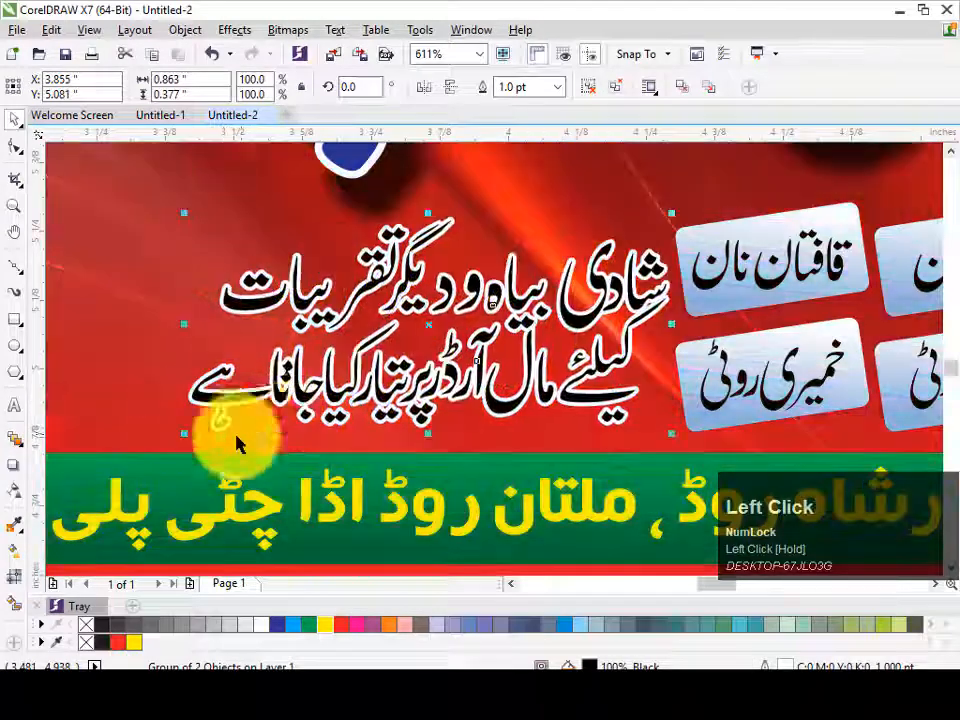
left_click_drag(247, 397, 248, 405)
key("Escape")
key("F4")
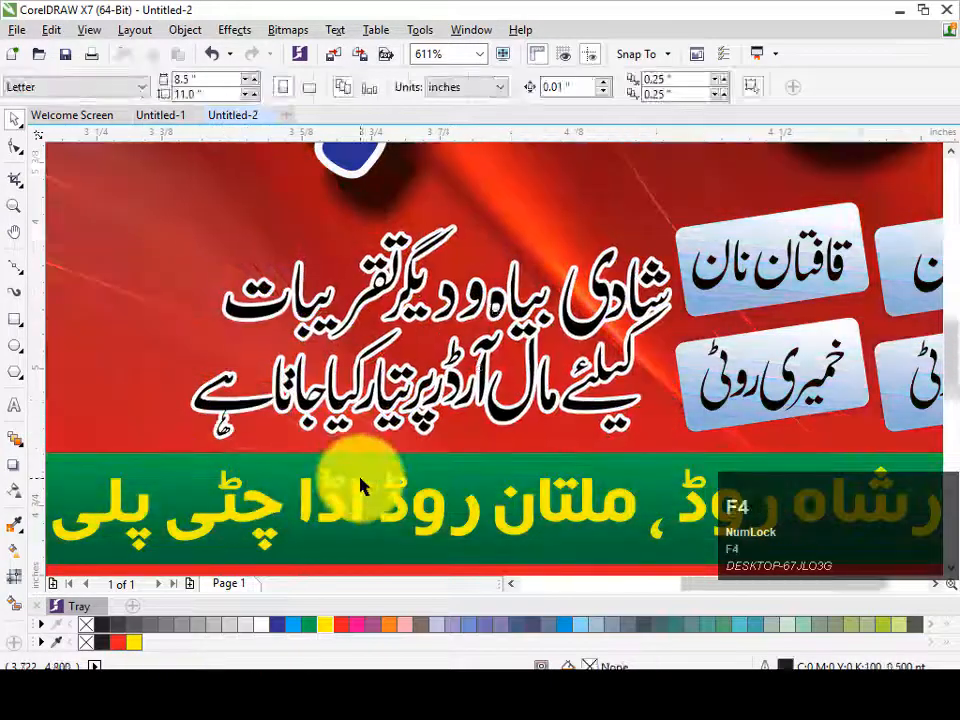
Move three of the bread pictures onto the card in a column along its left side
left_click_drag(523, 221, 851, 406)
left_click_drag(612, 279, 214, 209)
left_click_drag(797, 257, 62, 388)
key("F4")
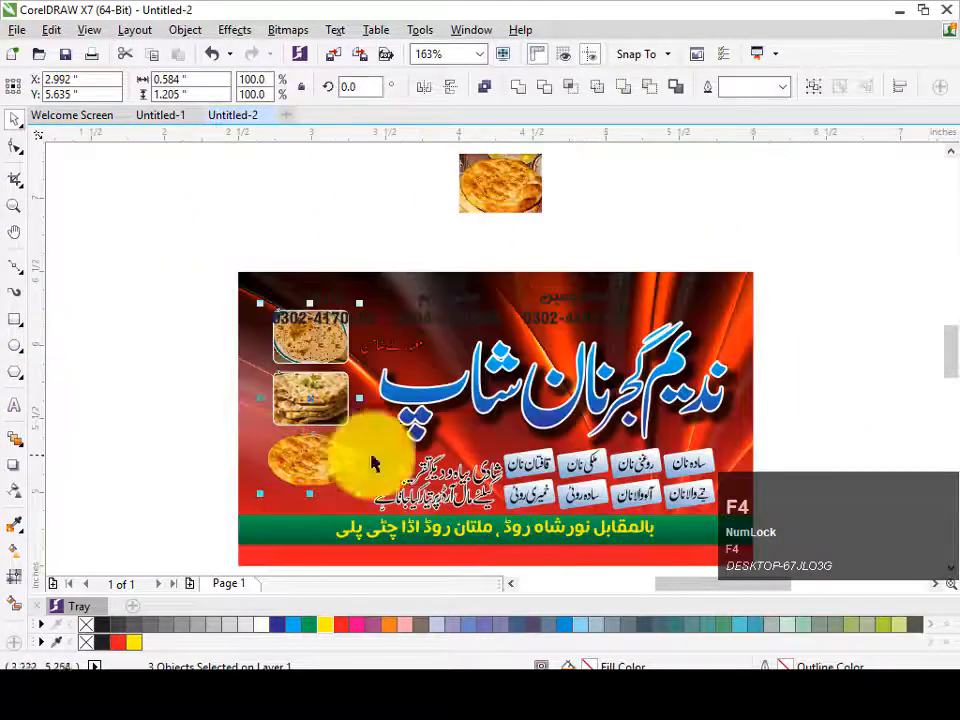
left_click(821, 358)
Shift the round naan picture slightly left and build a pile from it with evenly spaced, repeated copies
key("F3")
key("F2")
left_click_drag(512, 289, 831, 515)
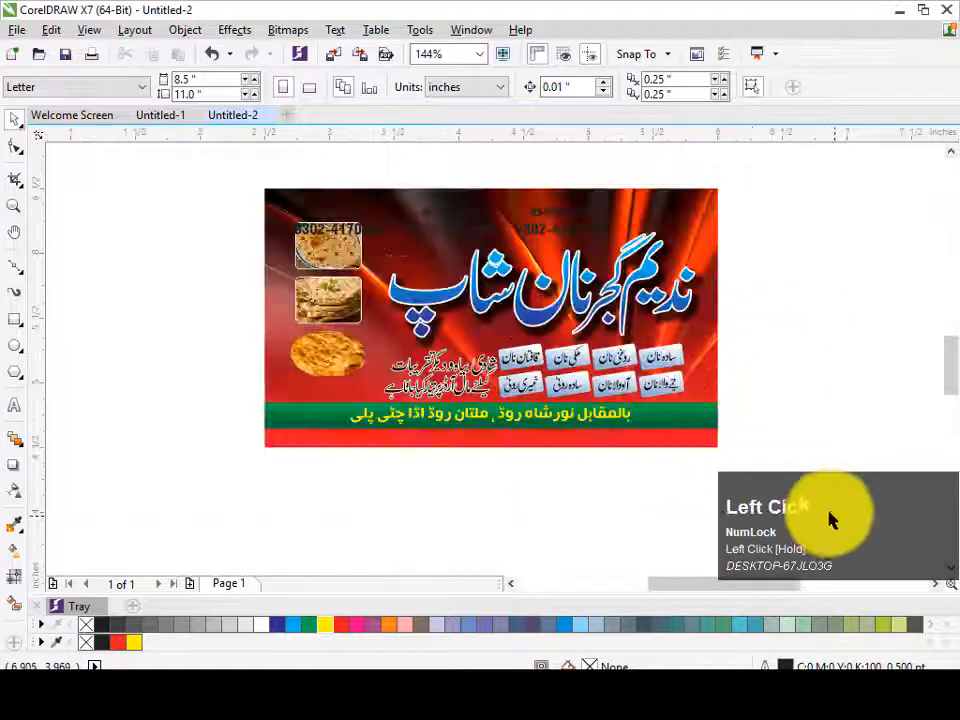
key("F2")
left_click_drag(232, 222, 767, 514)
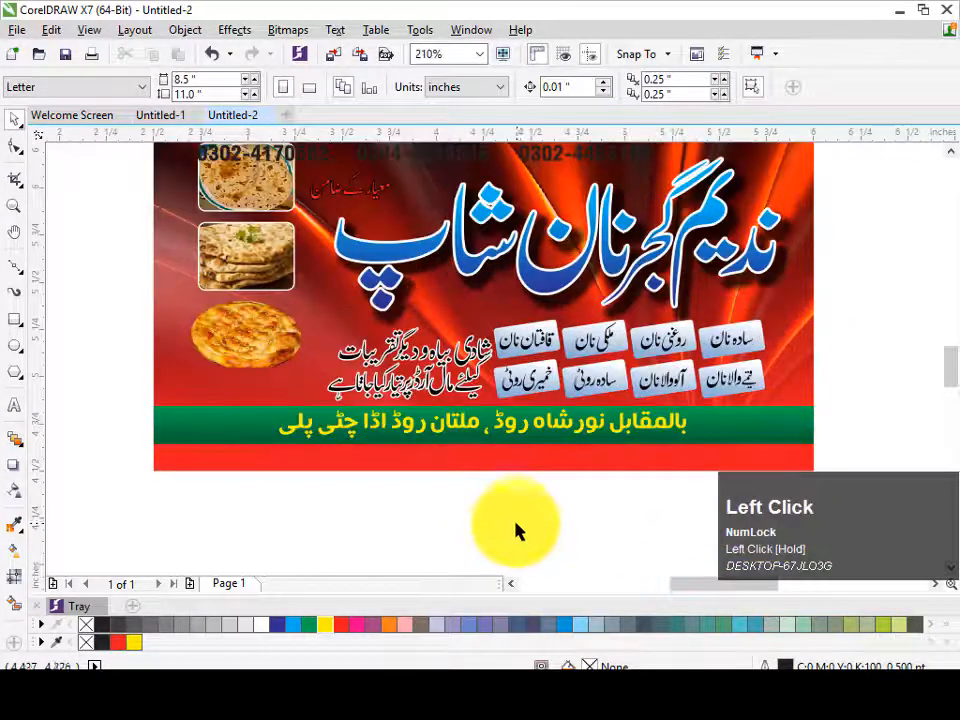
left_click_drag(265, 343, 222, 350)
right_click(222, 350, "ctrl")
key("ctrl+r")
key("ctrl+r")
key("ctrl+r")
Group the naan pile and place a smaller copy of it at its right side, above the green strip
left_click_drag(136, 253, 276, 392)
key("ctrl+g")
left_click_drag(173, 269, 204, 290)
right_click(204, 290)
left_click_drag(251, 354, 296, 349)
Move the two framed bread pictures out past the card's left edge, clear of the contact text
left_click(282, 221)
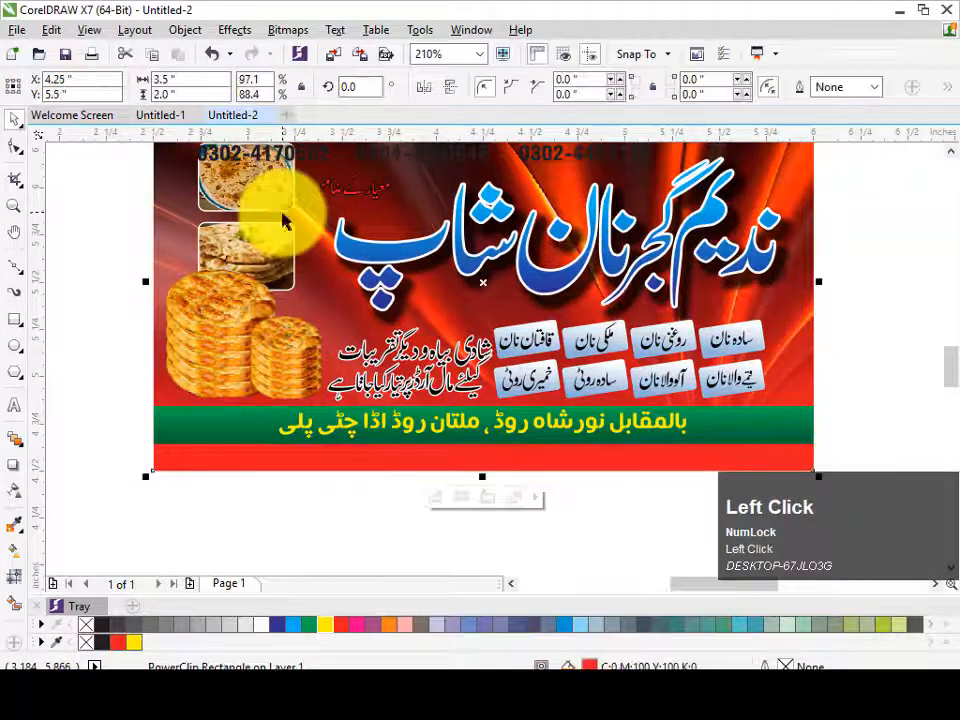
key("F2")
left_click_drag(527, 342, 528, 342)
key("Escape")
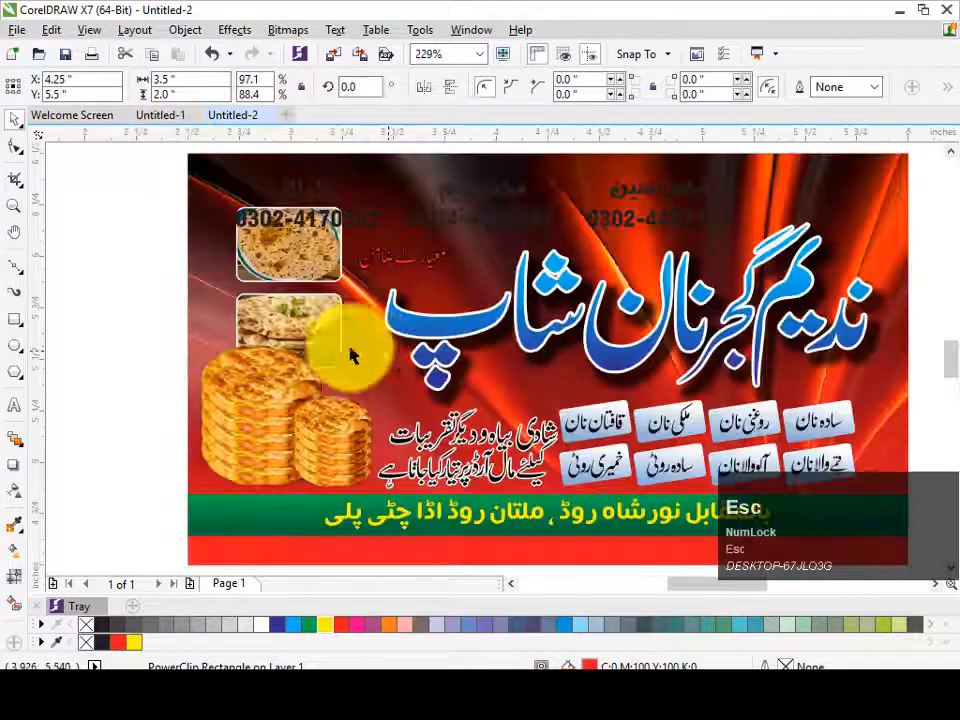
left_click_drag(289, 318, 154, 317)
left_click(286, 268)
key("ctrl+r")
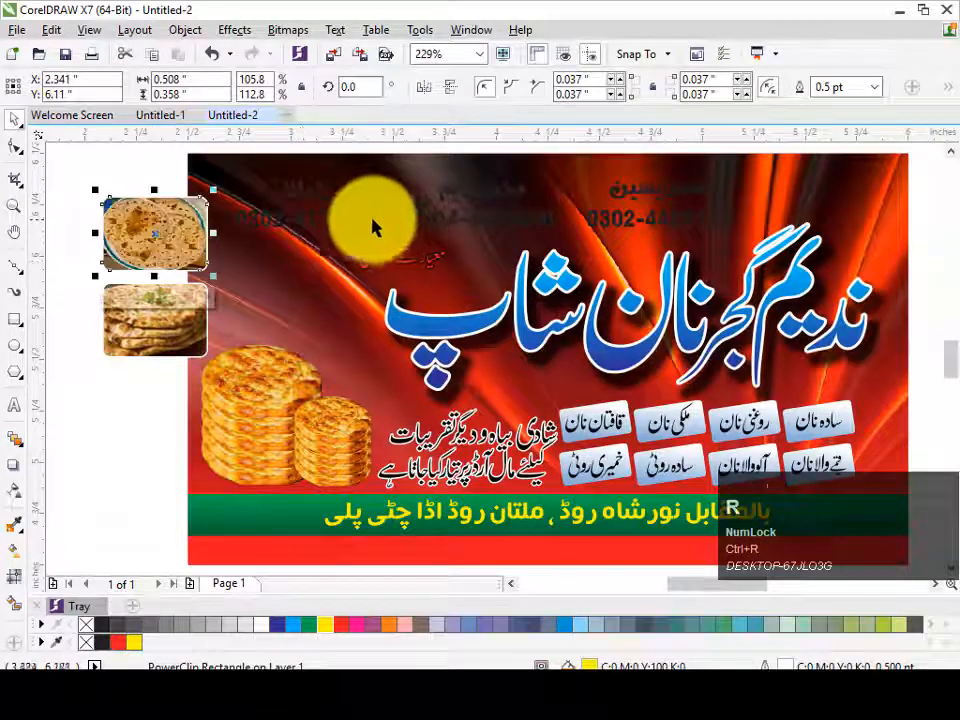
Fill the grouped contact names and phone numbers yellow and ungroup them
left_click(371, 215)
left_click(325, 627)
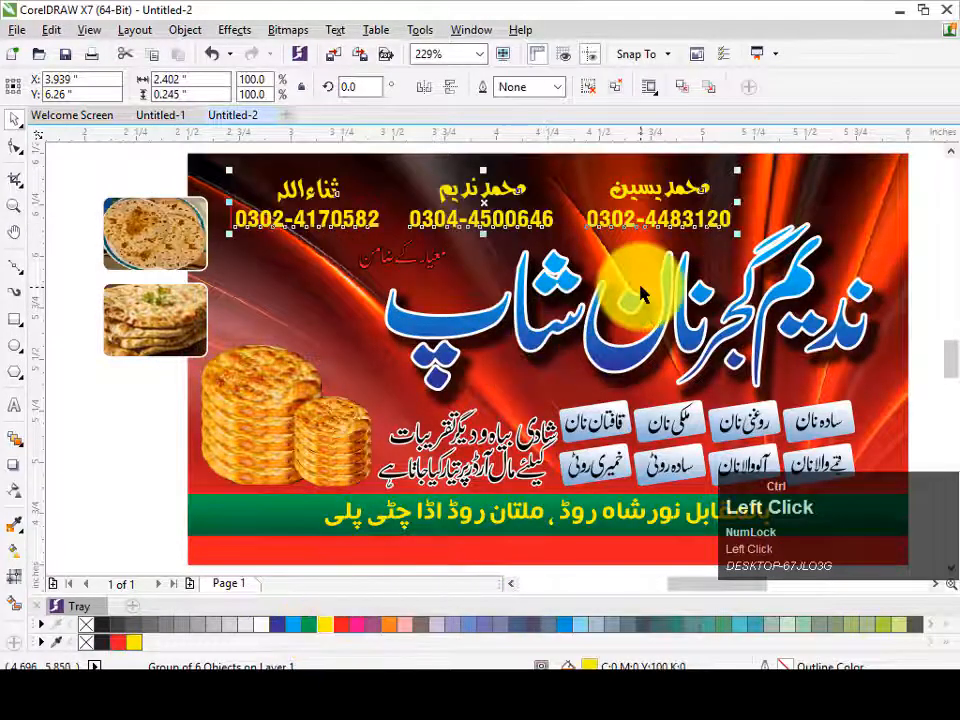
key("Escape")
Recolour the right contact's name and number dark blue and the left contact's name and number green
left_click_drag(649, 208, 738, 258)
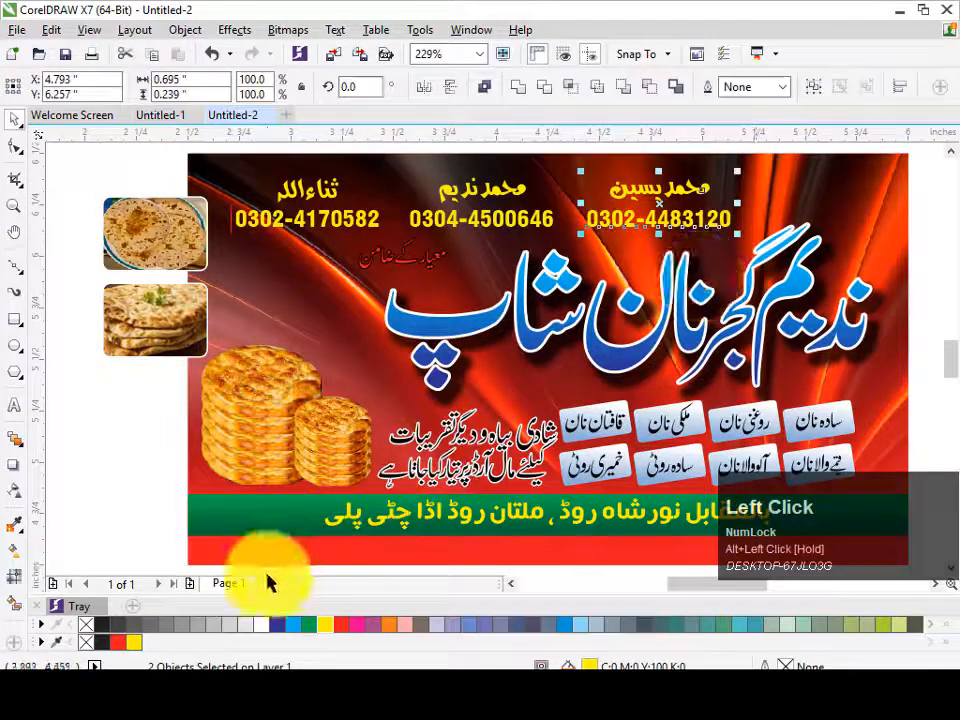
left_click(276, 626)
left_click_drag(240, 237, 232, 245)
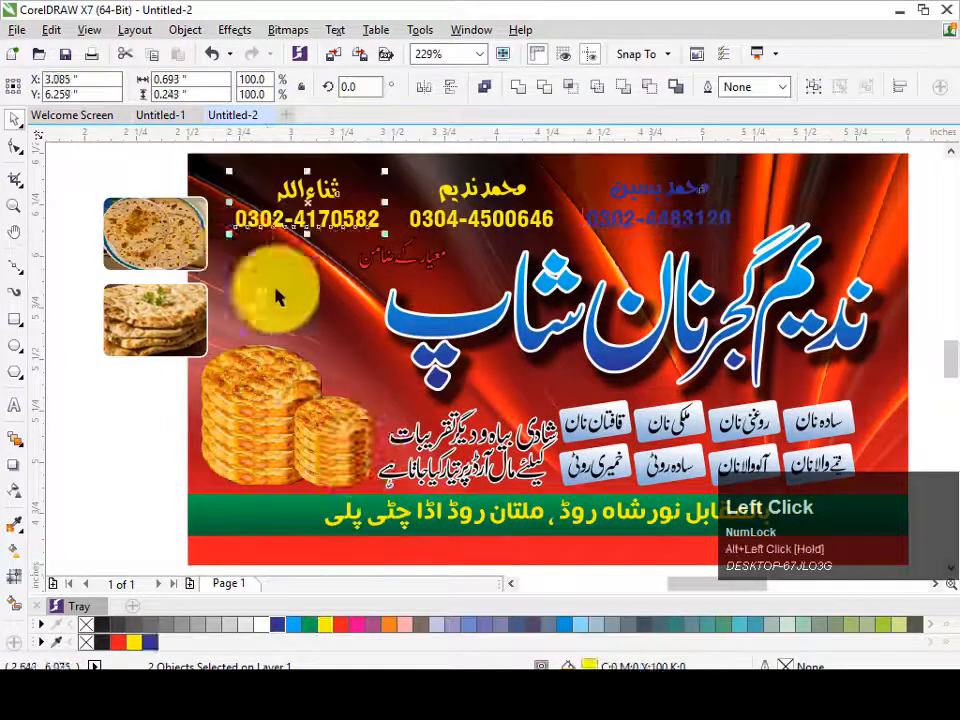
left_click(307, 626)
Give all three contacts' names and phone numbers a white outline 1.5 pt wide
left_click_drag(198, 172, 613, 226)
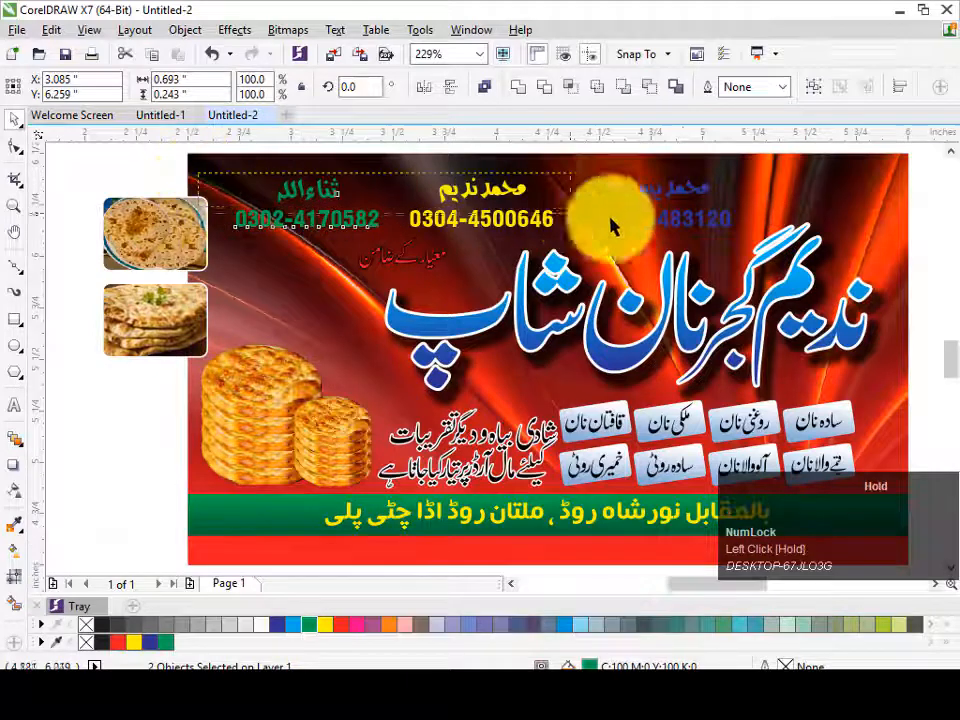
left_click_drag(733, 245, 707, 221)
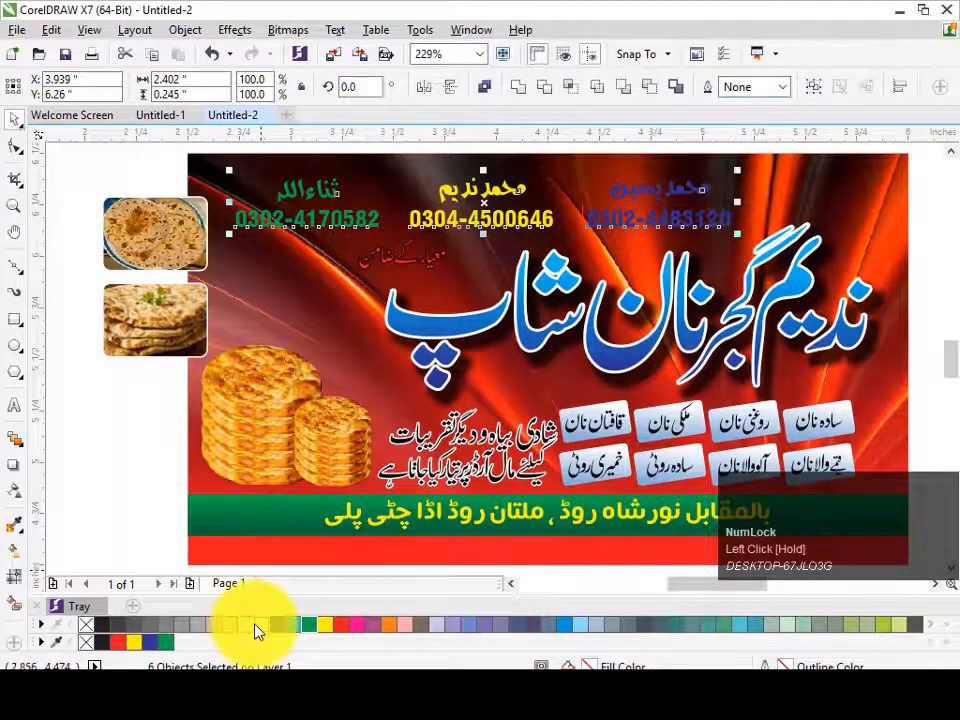
right_click(266, 627)
left_click(783, 87)
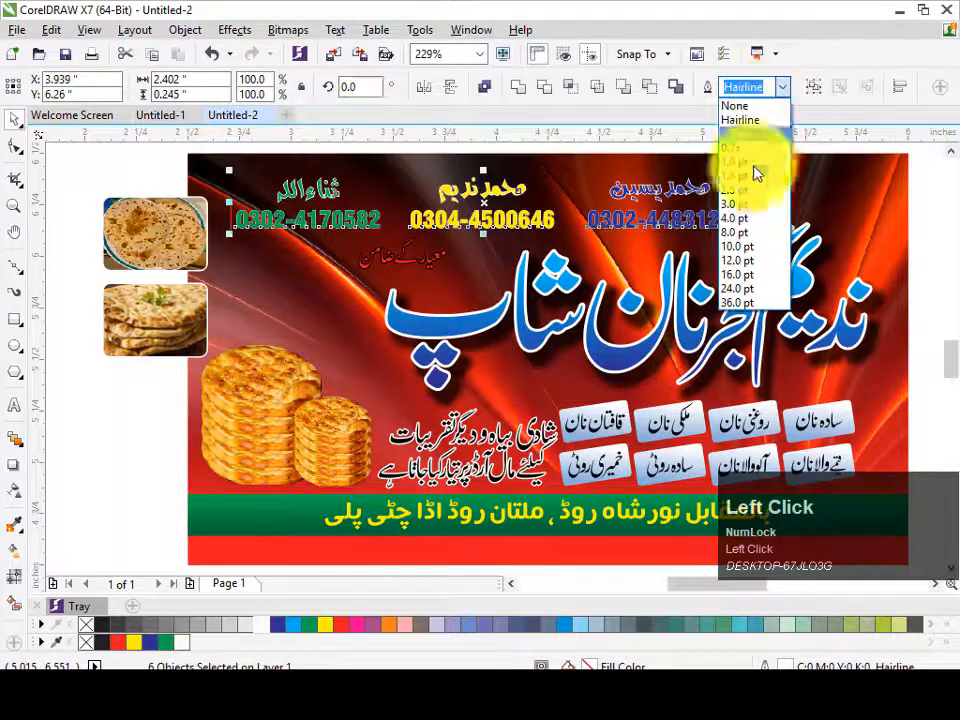
left_click(740, 176)
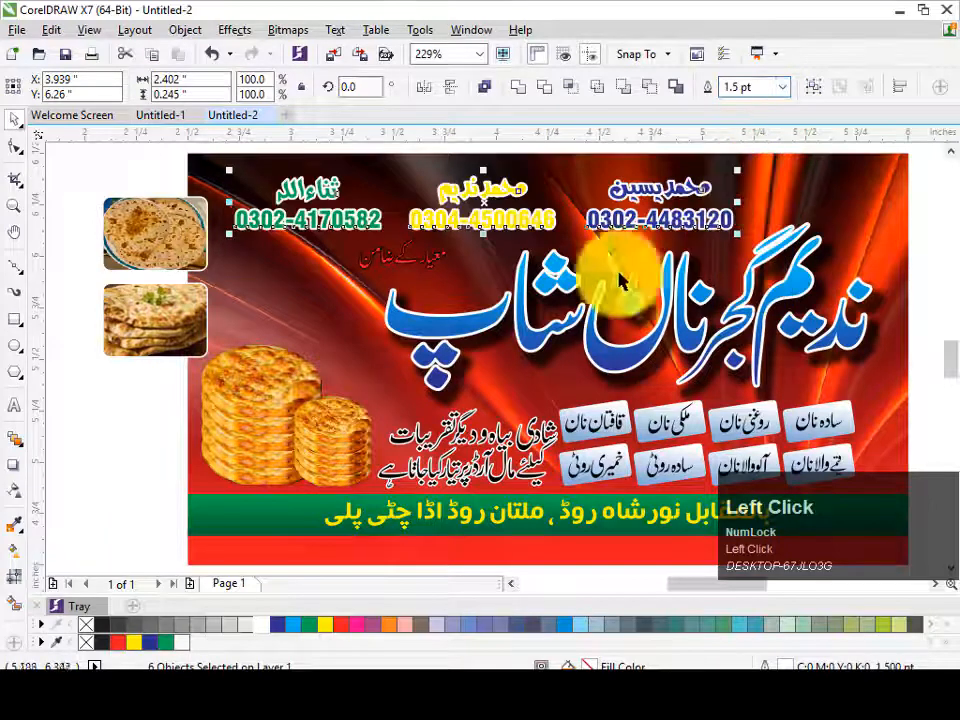
key("Escape")
Change the yellow middle contact's outline to black and shift all three contacts slightly up and left
left_click(478, 218)
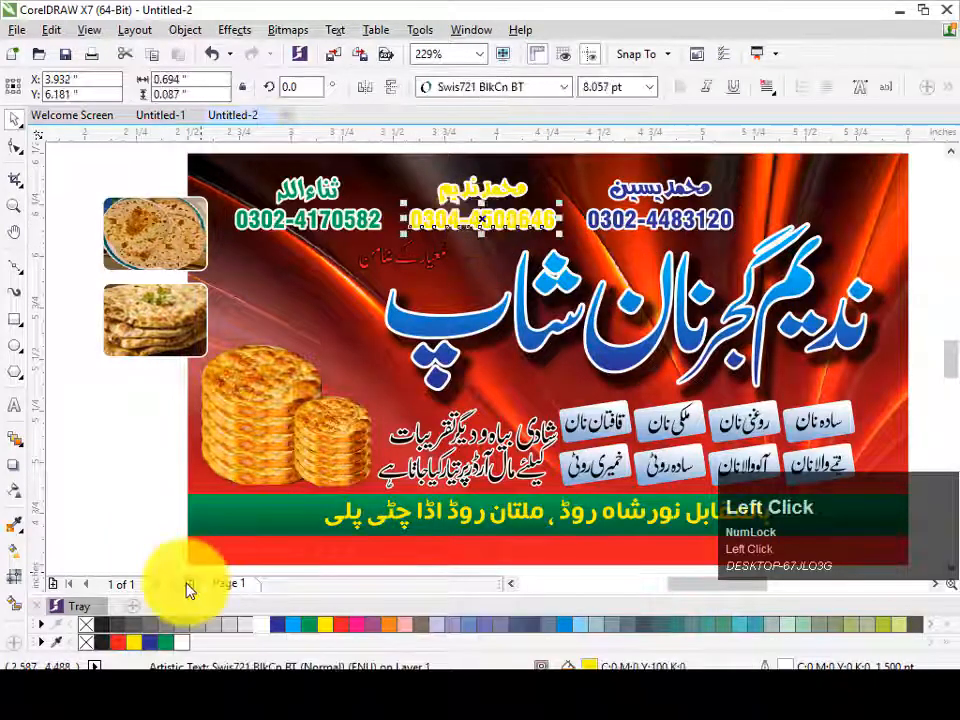
right_click(102, 627)
left_click(498, 184)
left_click_drag(289, 182, 682, 207)
key("Escape")
Enlarge the red quality tagline to about 0.624 by 0.221 inches, position it above the title's left end and fill it white
left_click(437, 259)
left_click_drag(338, 213, 494, 290)
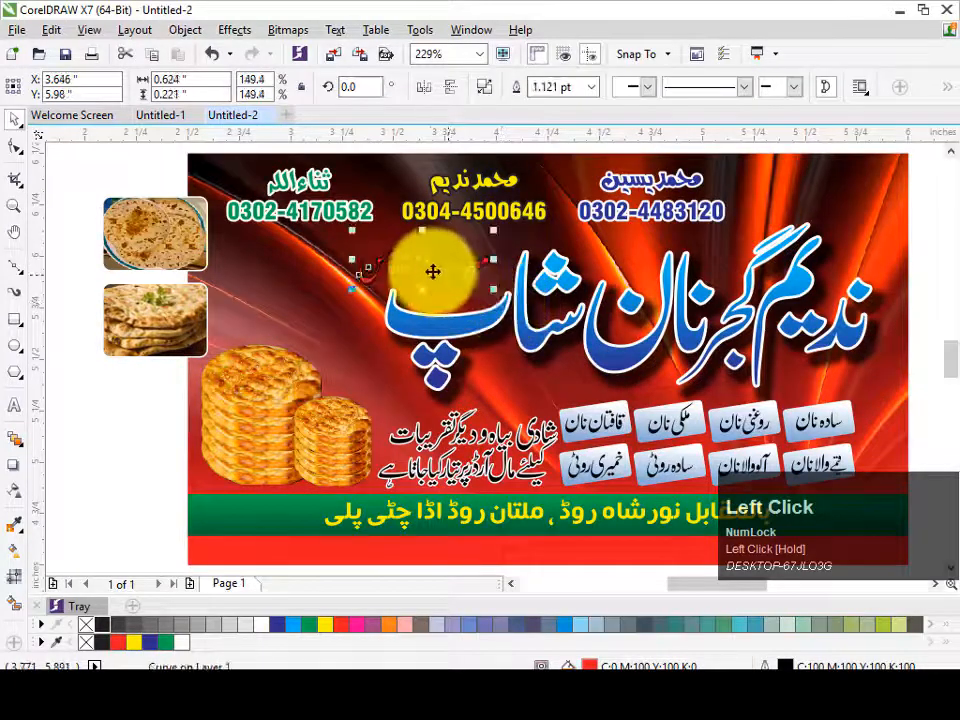
left_click_drag(426, 265, 424, 261)
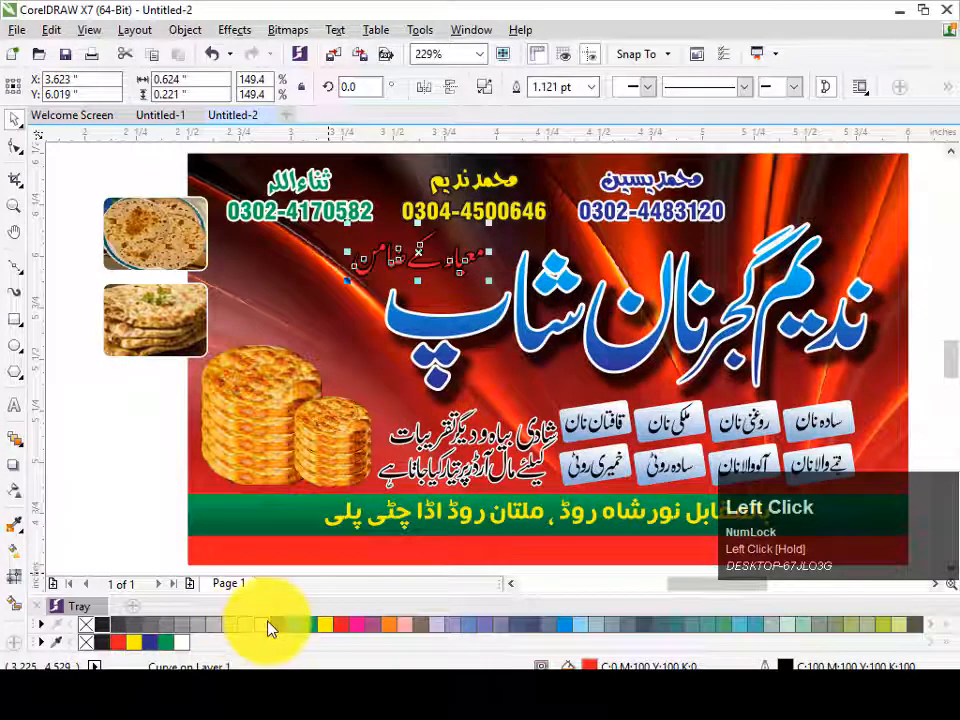
left_click(147, 487)
Place the two framed bread pictures back on the card, overlapping diagonally between the left contact and the naan piles
left_click_drag(167, 317, 339, 315)
left_click_drag(182, 251, 283, 272)
key("Escape")
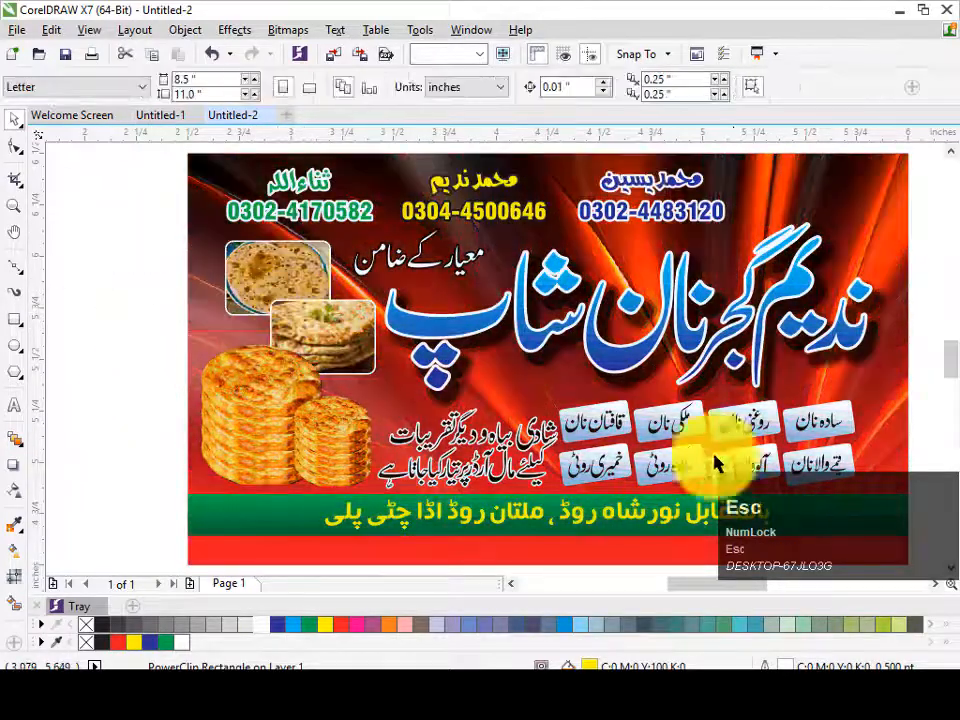
Delete the leftover bread picture above the card and frame the whole card in view
key("F4")
left_click(535, 195)
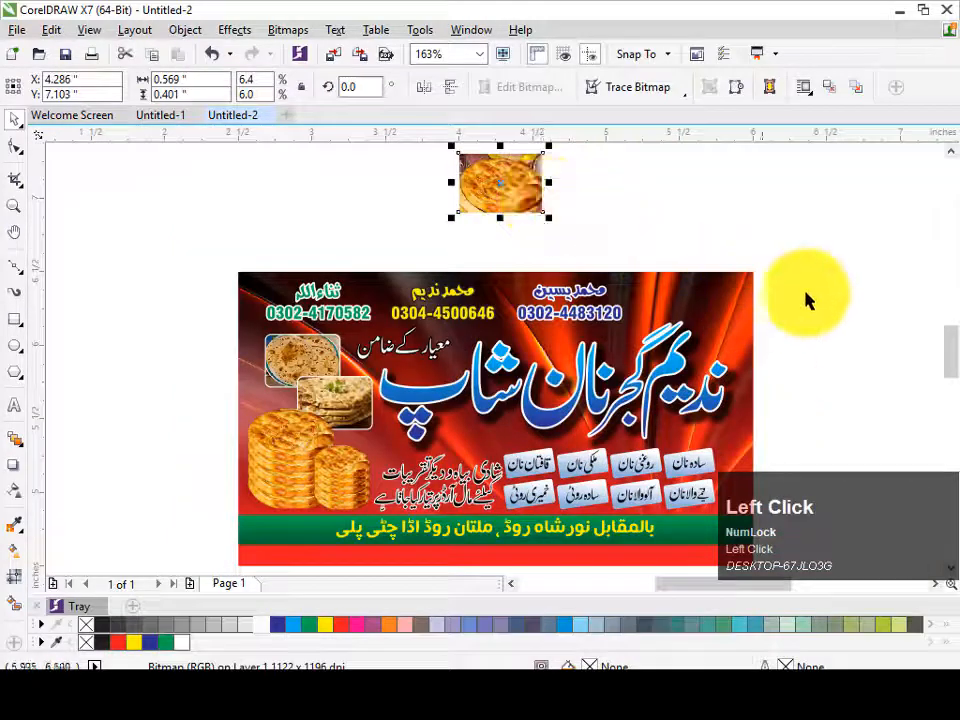
key("Delete")
key("F4")
scroll(848, 328, "down", 2)
key("F2")
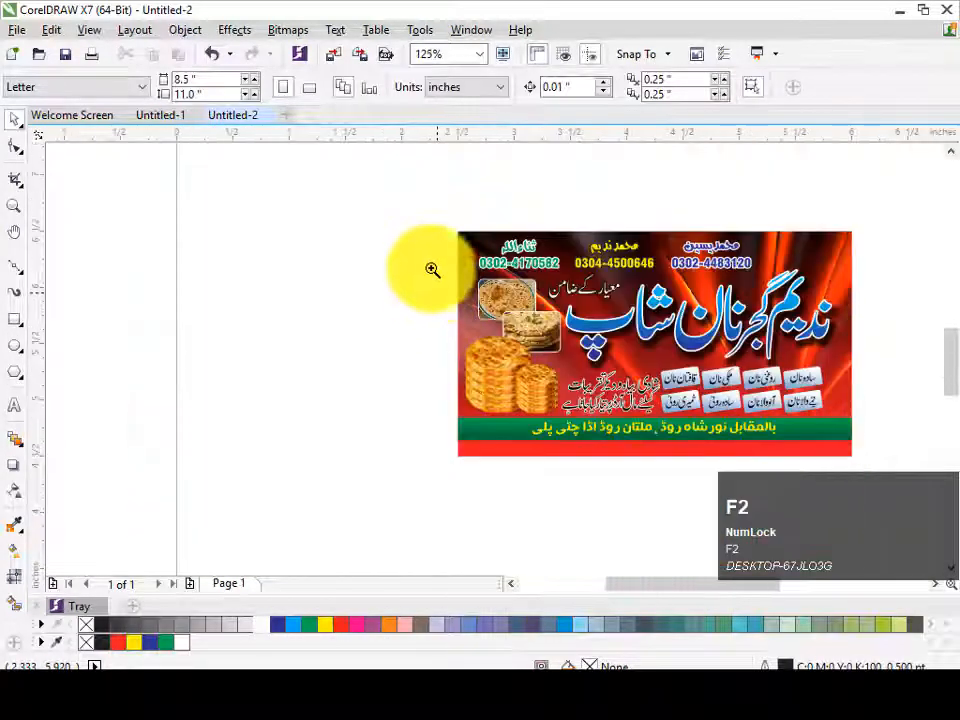
left_click_drag(432, 224, 897, 568)
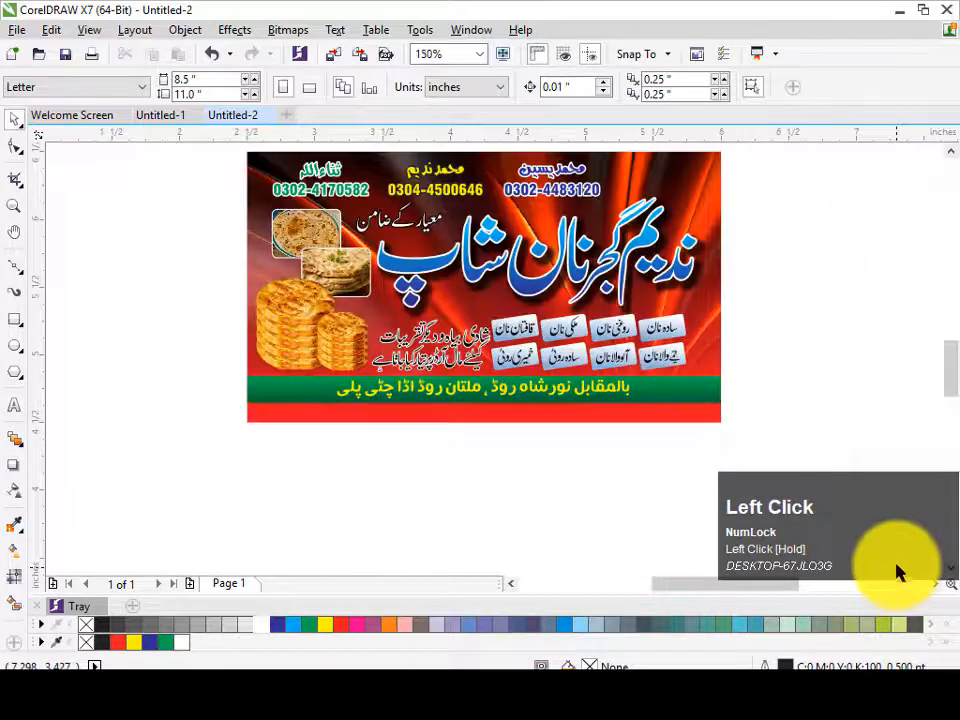